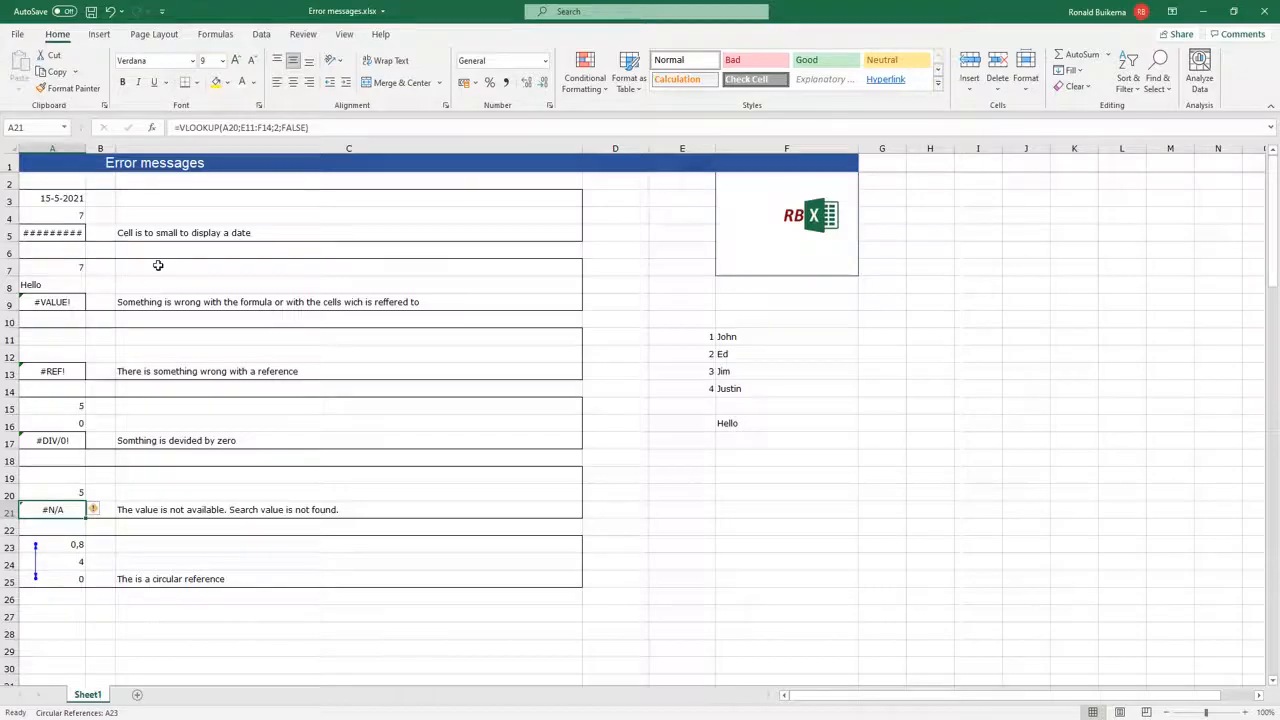
Try widening column A to show the date in A5 in full, and read the cell's complete value
click(38, 232)
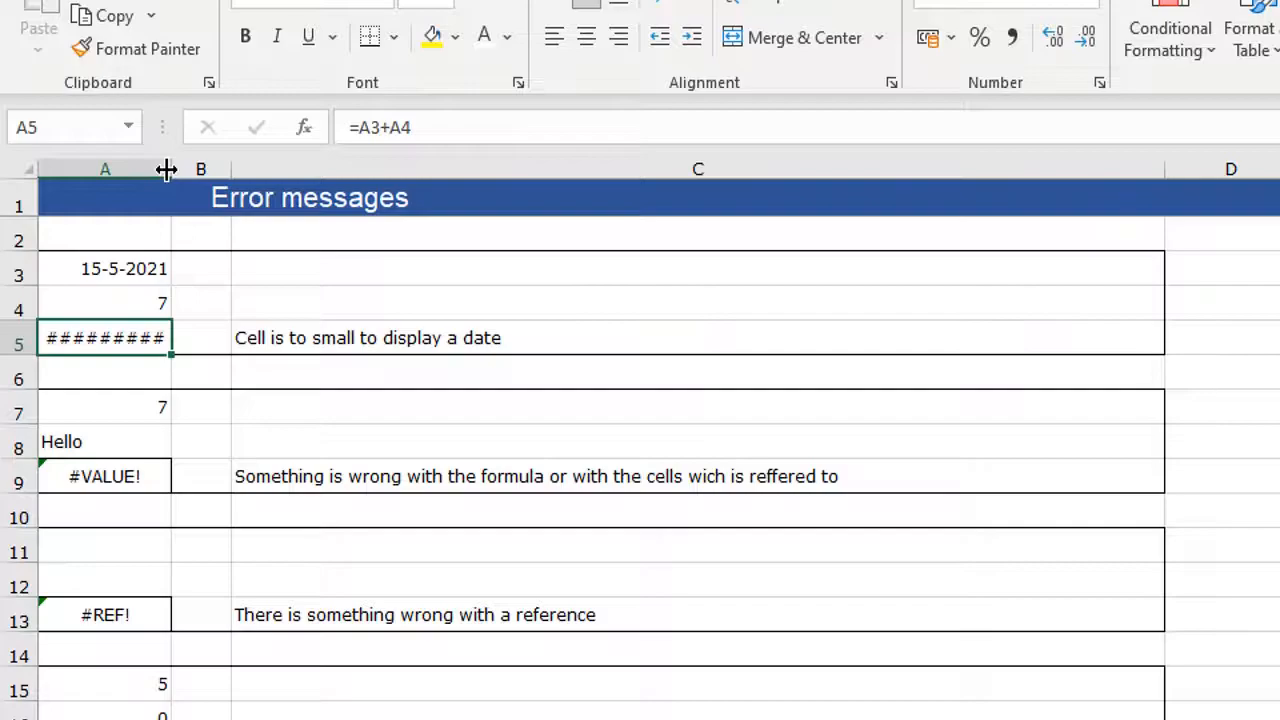
drag(170, 166, 238, 166)
mouse_move(127, 338)
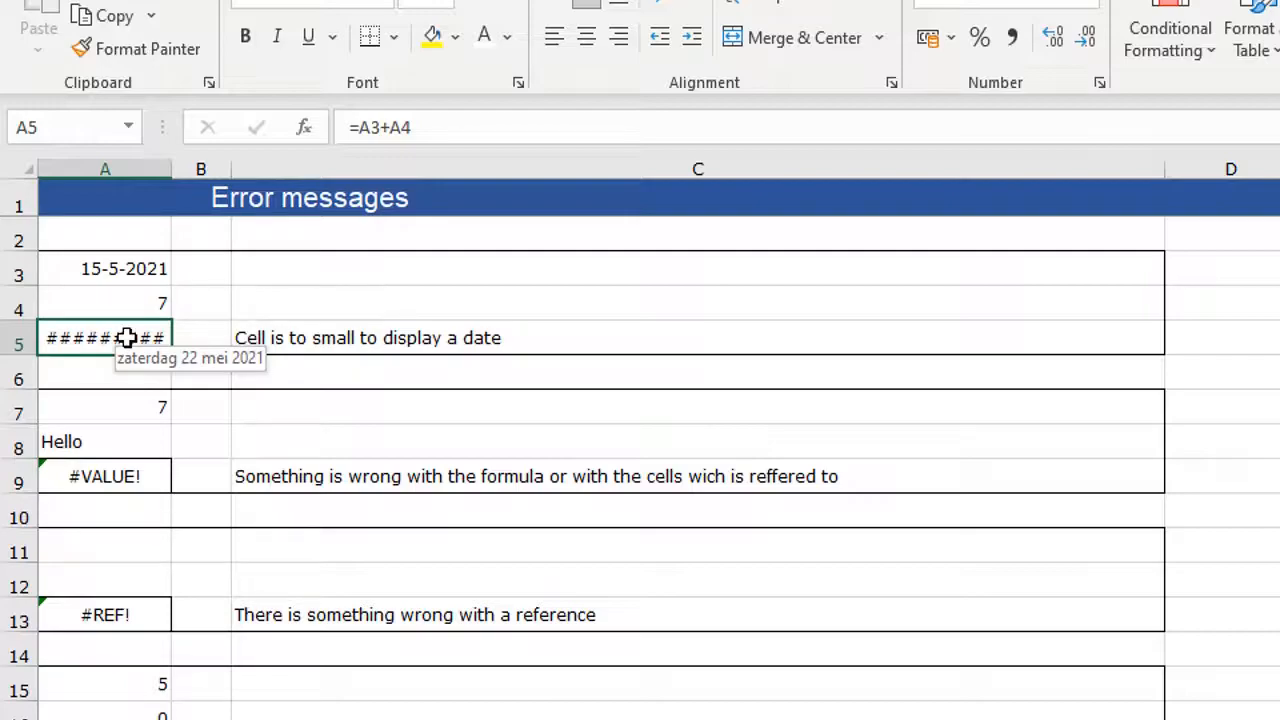
Examine the formula behind the #VALUE! error in A9 and its source cells A7 and A8
click(144, 476)
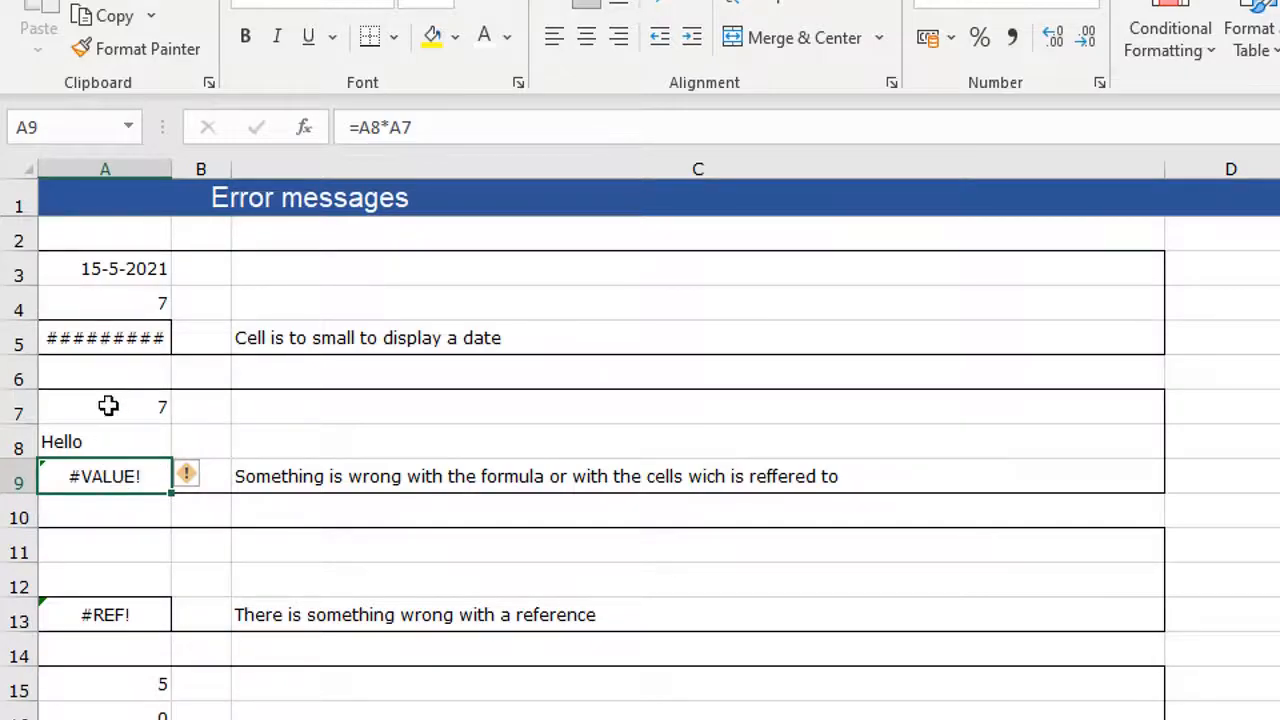
click(108, 405)
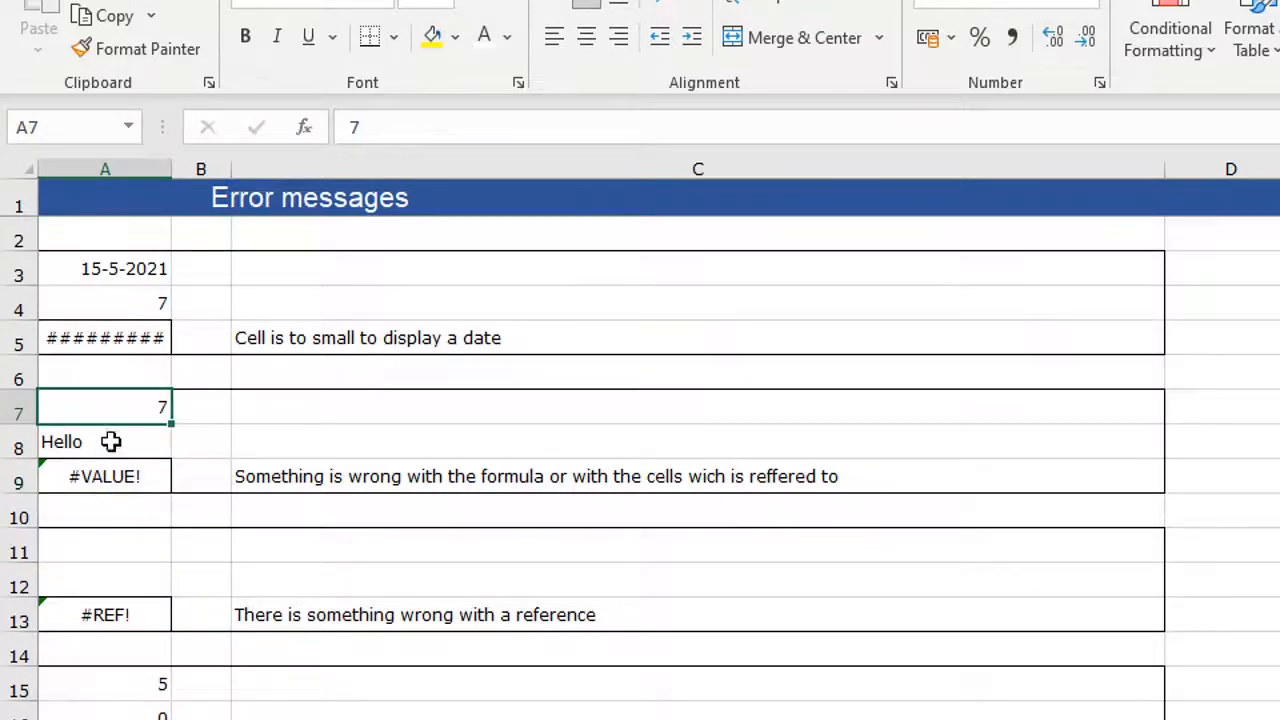
click(116, 442)
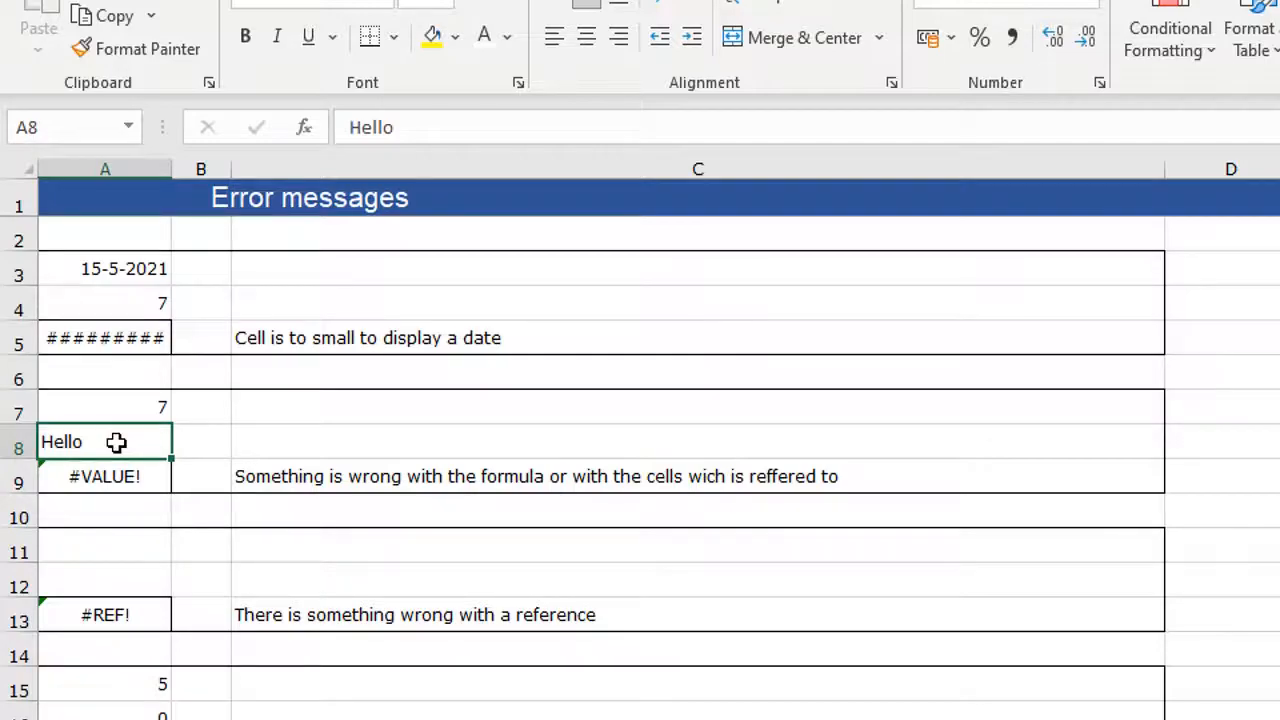
click(120, 408)
click(119, 441)
click(128, 478)
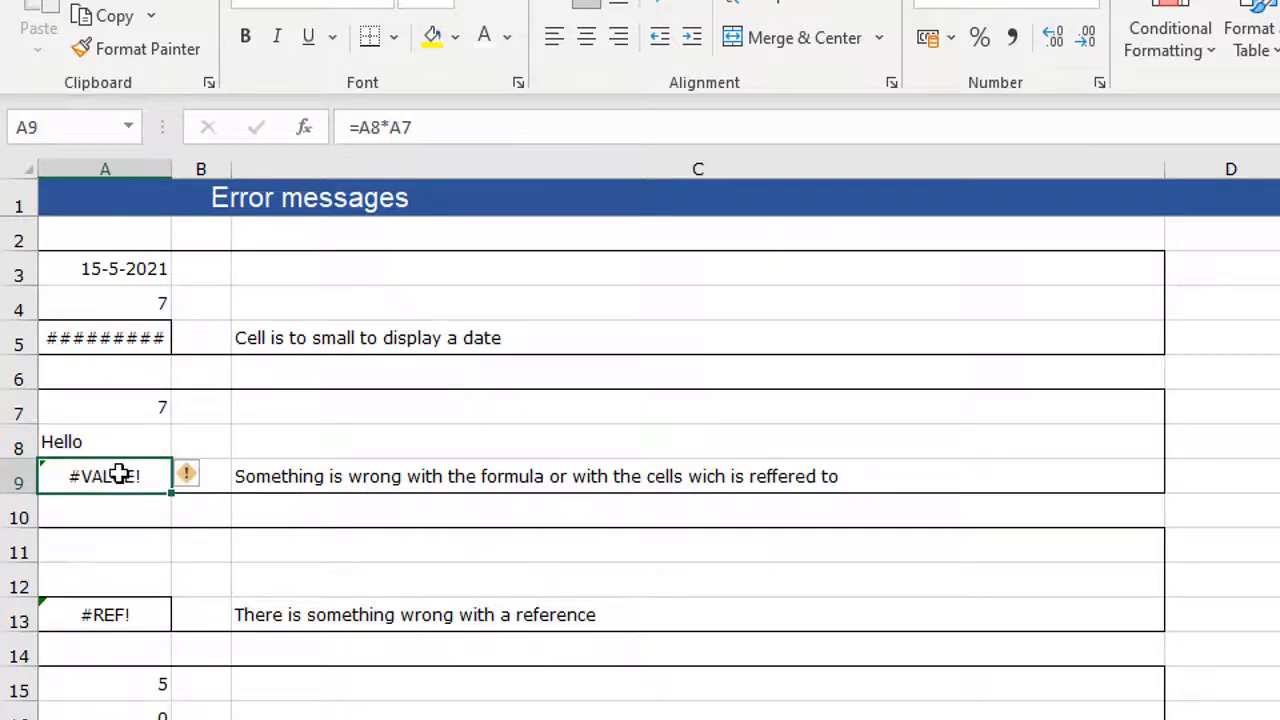
Replace the text in cell A8 with the number 8
click(117, 443)
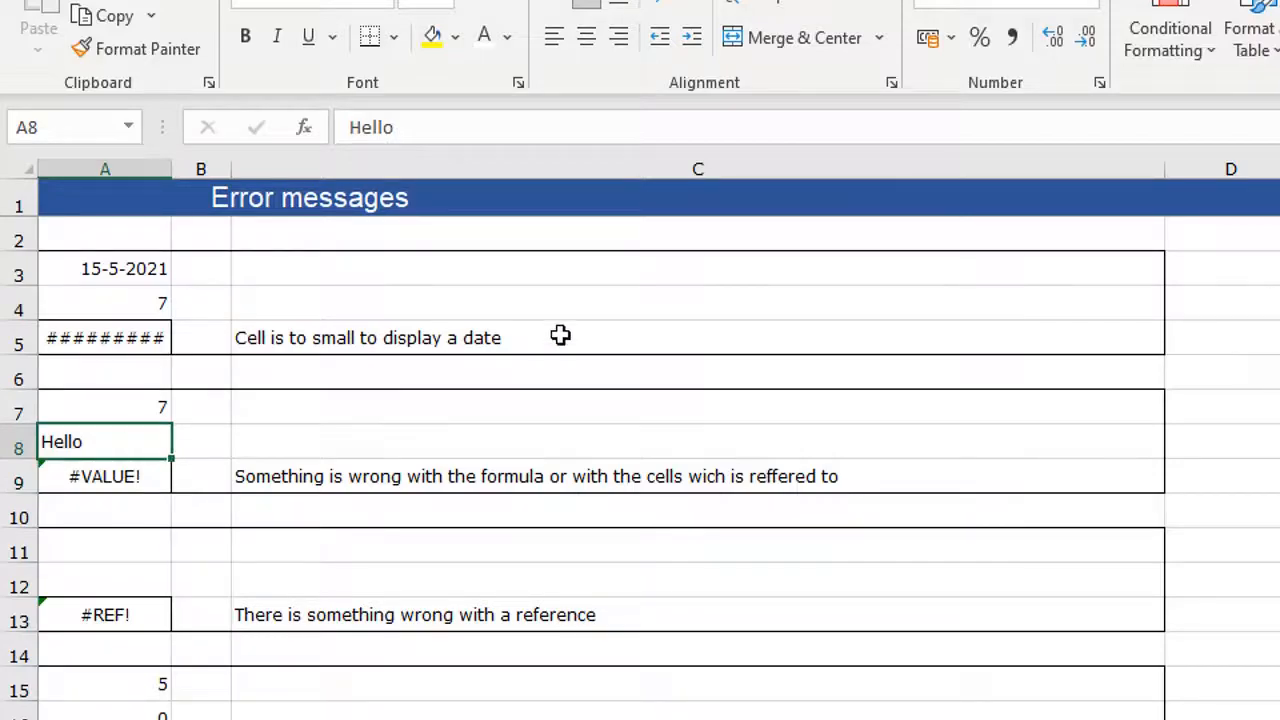
text(8)
key(Return)
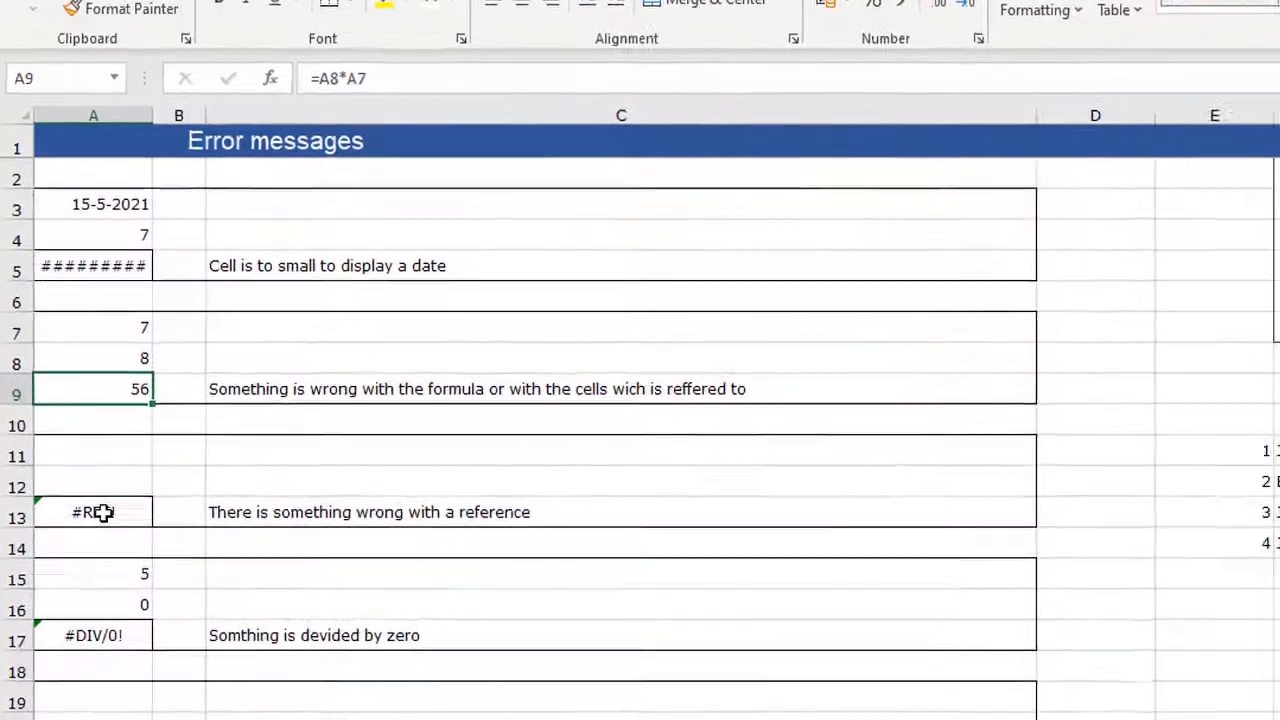
Examine the lookup value, table range and column index of the VLOOKUP formula in A13
click(103, 512)
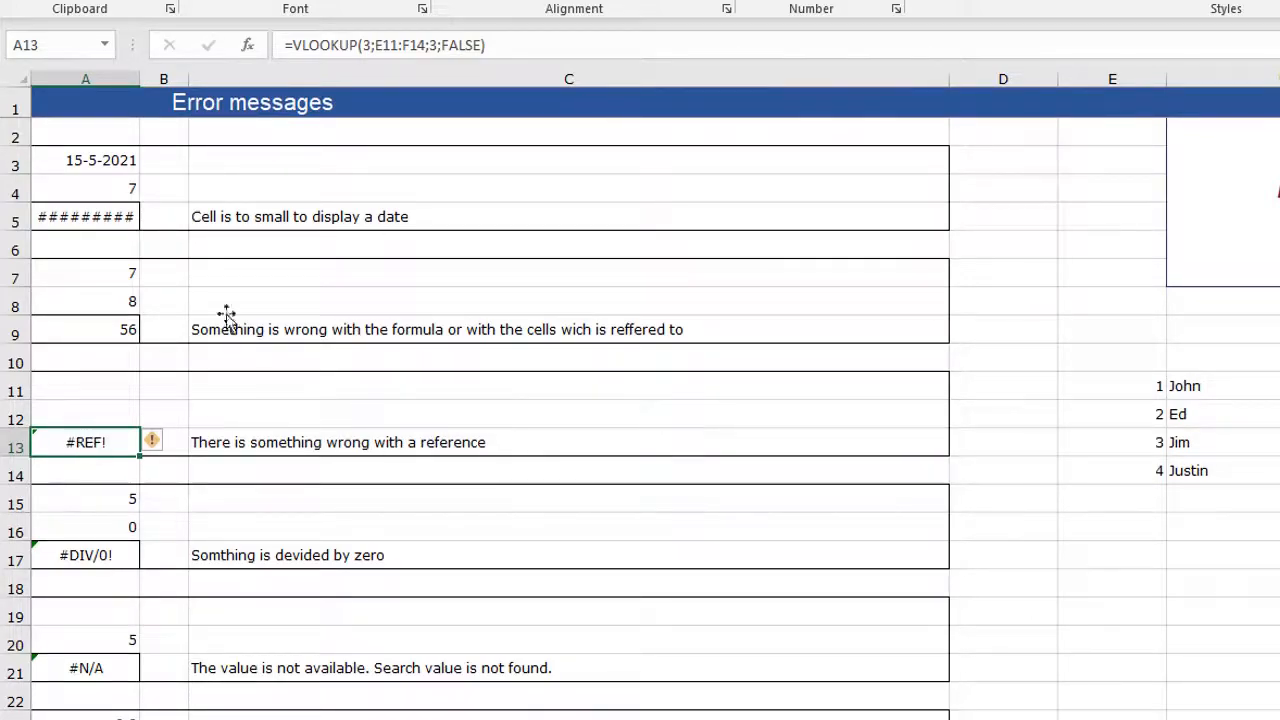
click(397, 40)
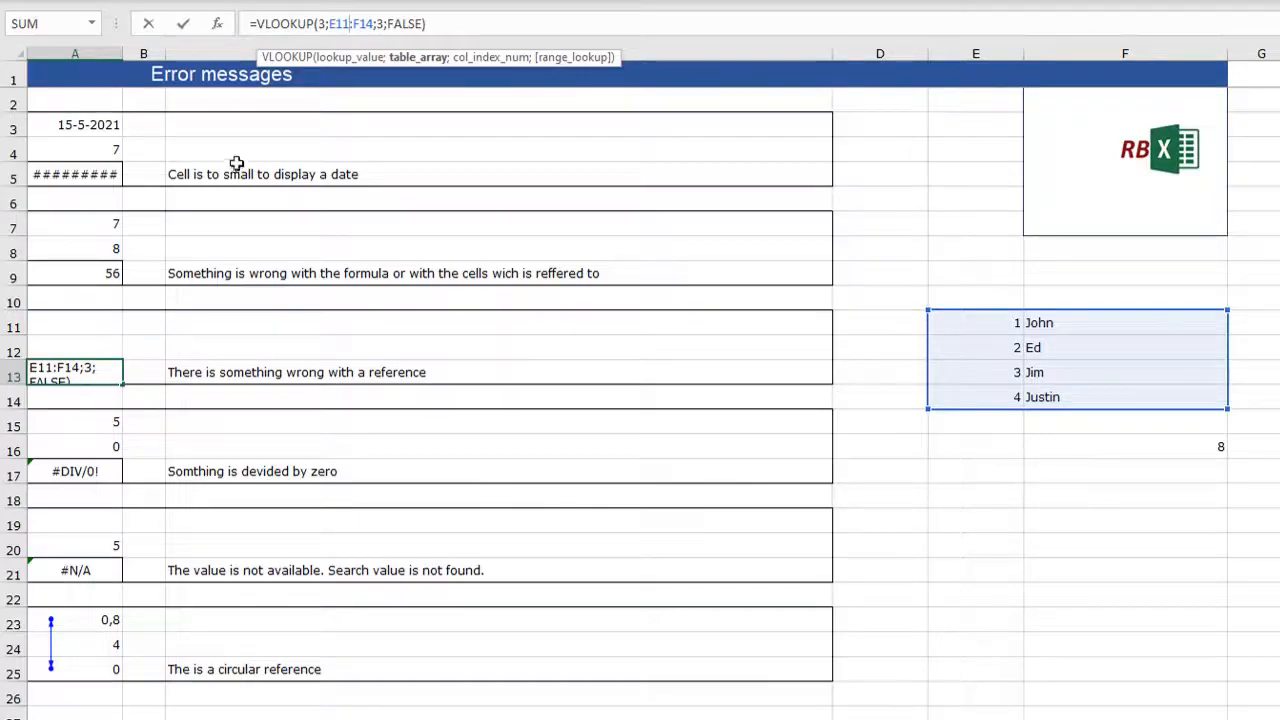
click(325, 24)
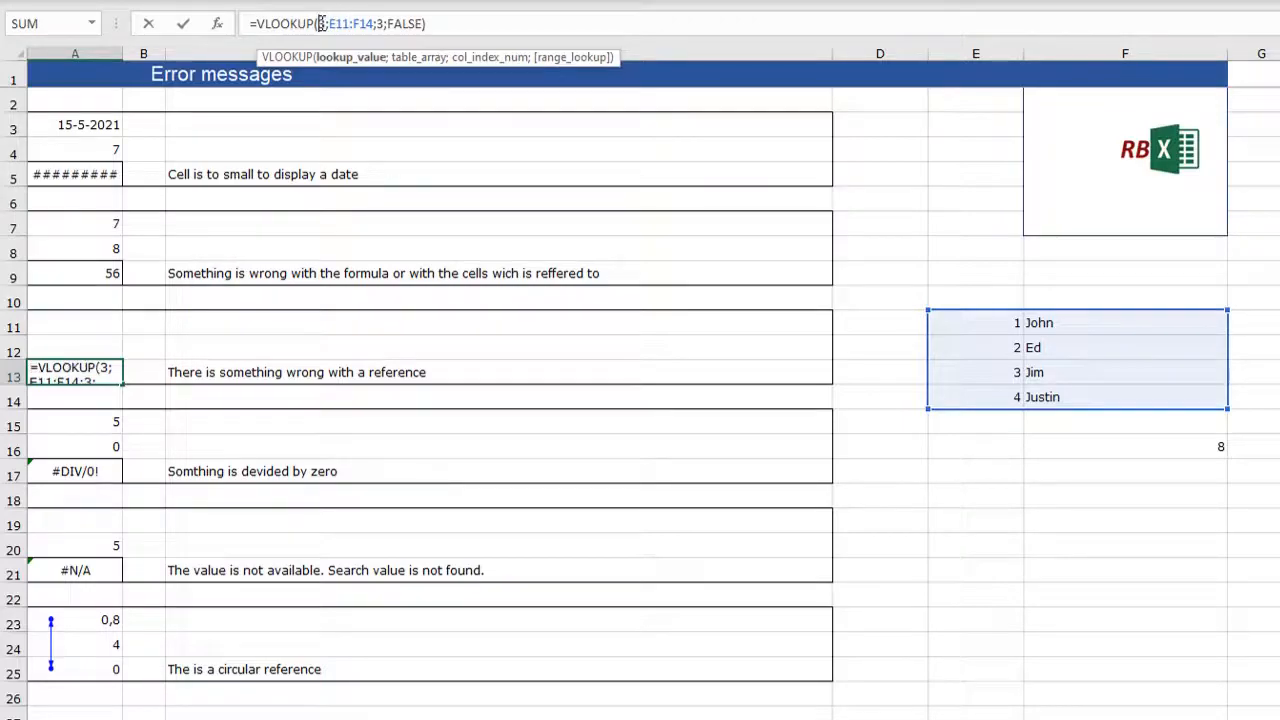
click(333, 23)
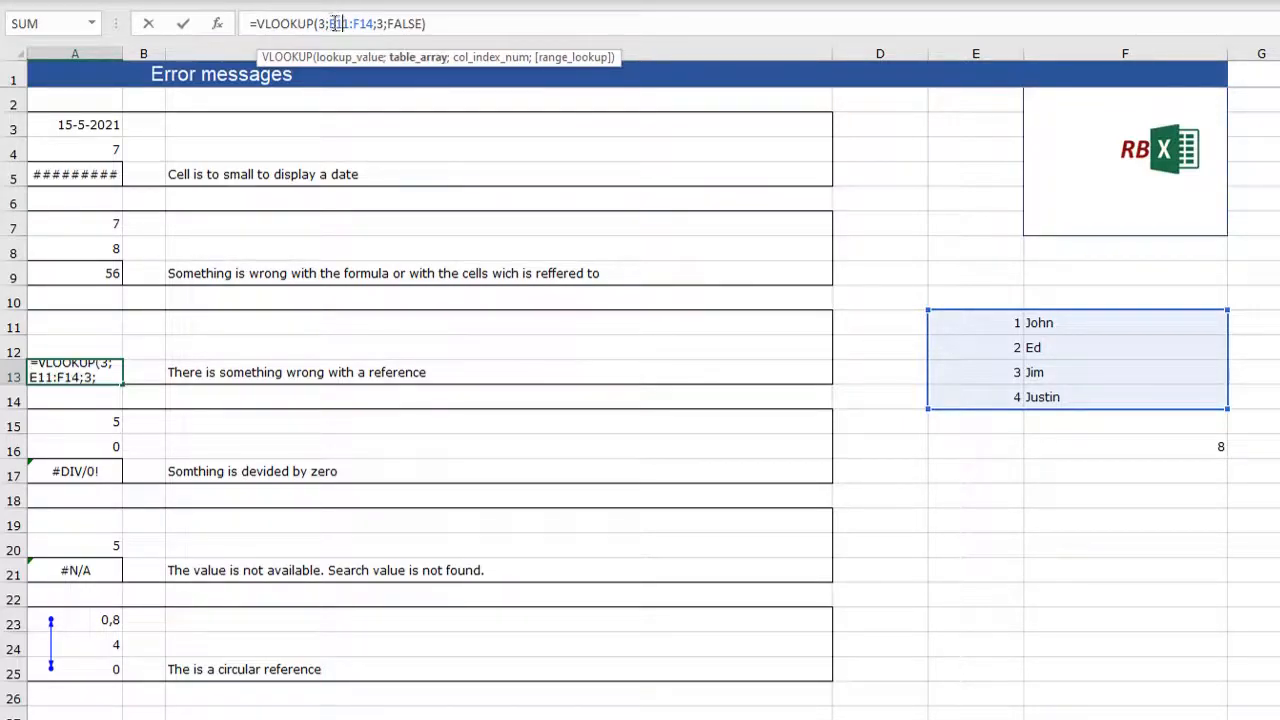
drag(326, 24, 379, 23)
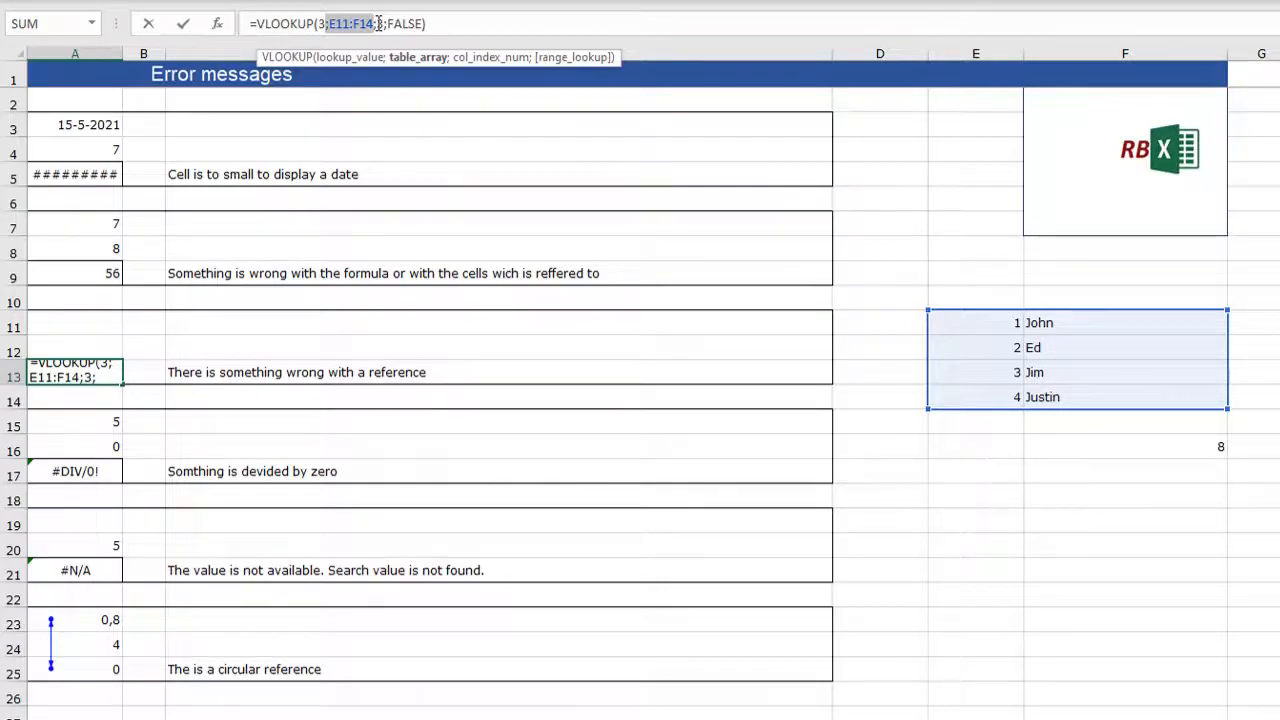
click(379, 23)
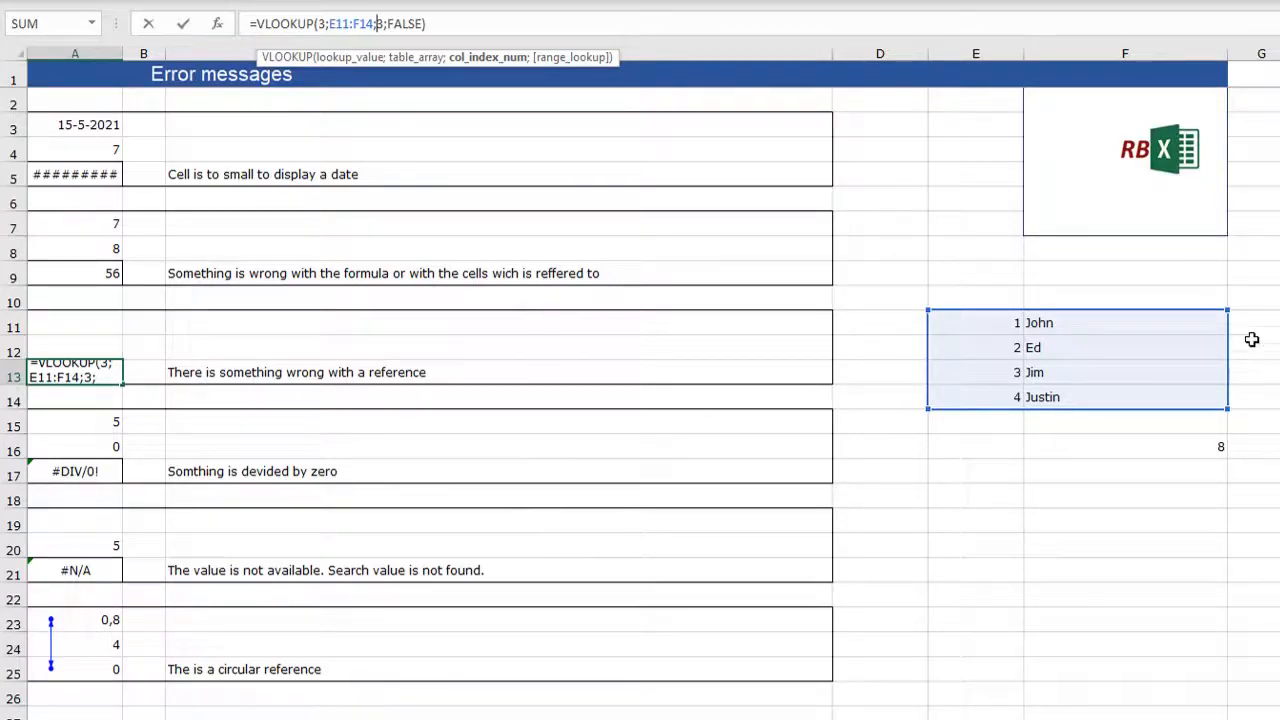
key(Return)
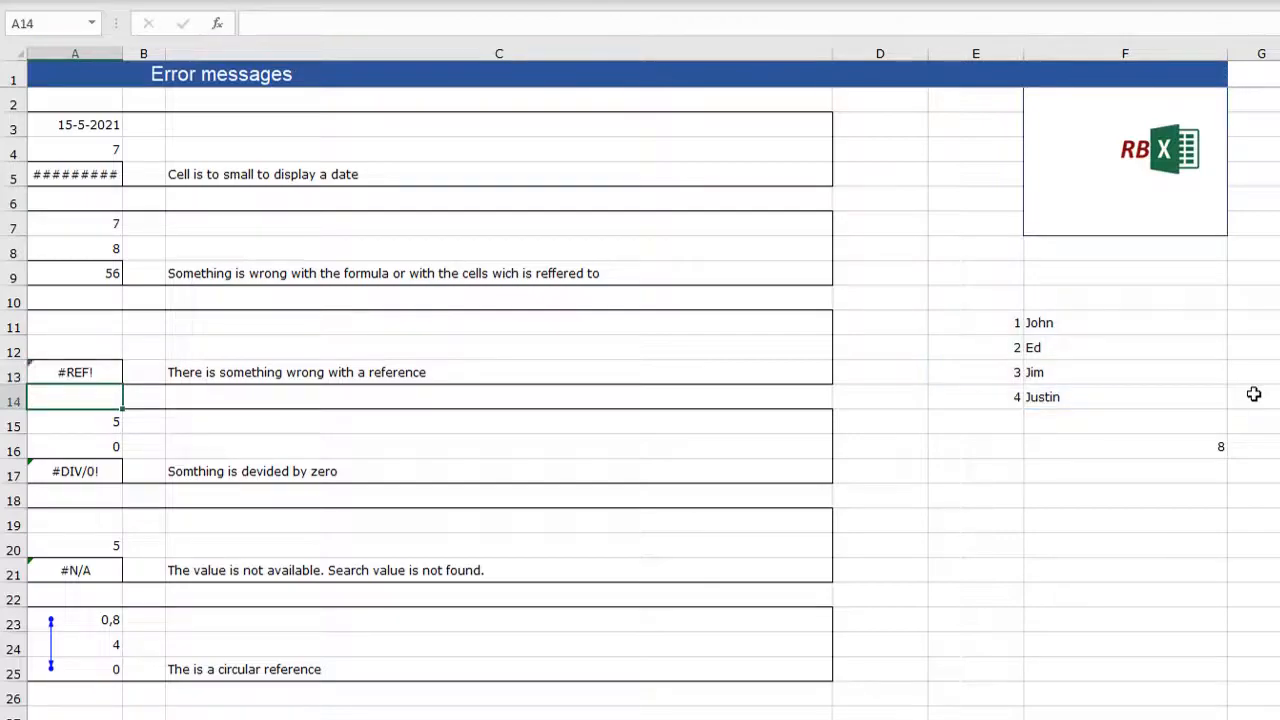
Set the column index of the VLOOKUP formula in A13 to 2
click(75, 373)
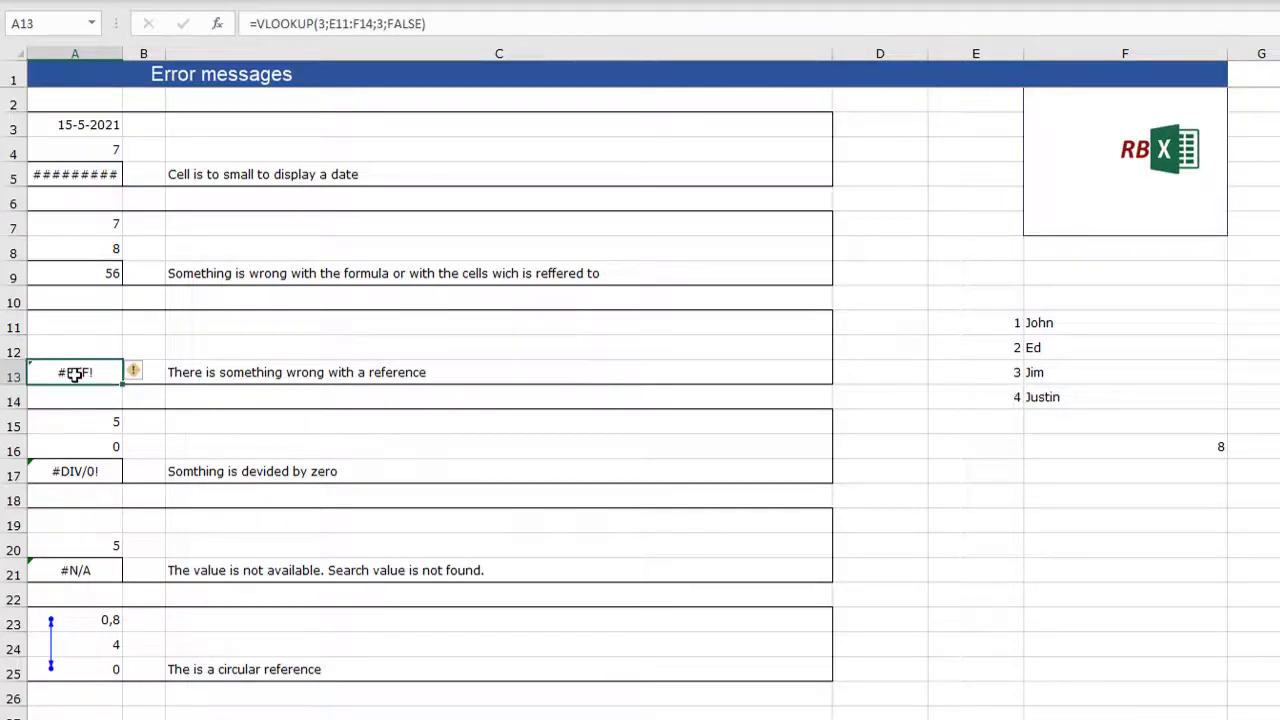
click(376, 23)
key(Delete)
text(2)
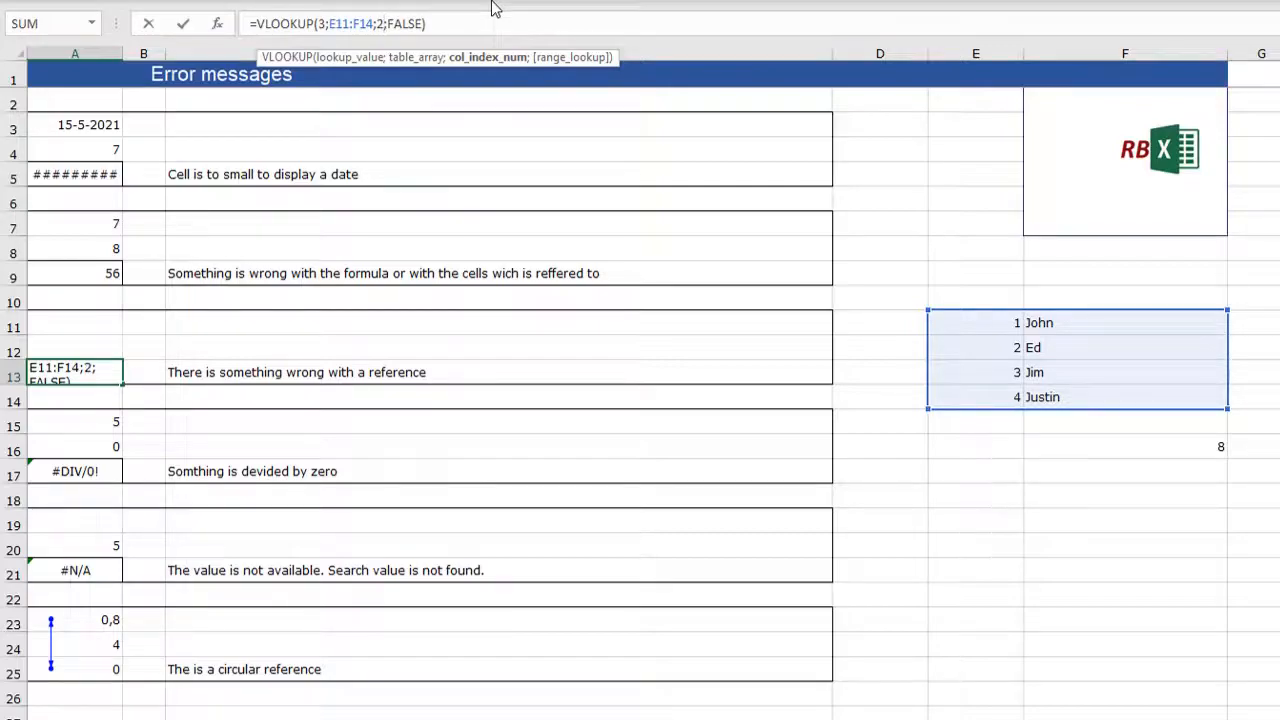
key(Return)
Set the column index of the VLOOKUP formula in A13 back to 3
click(60, 371)
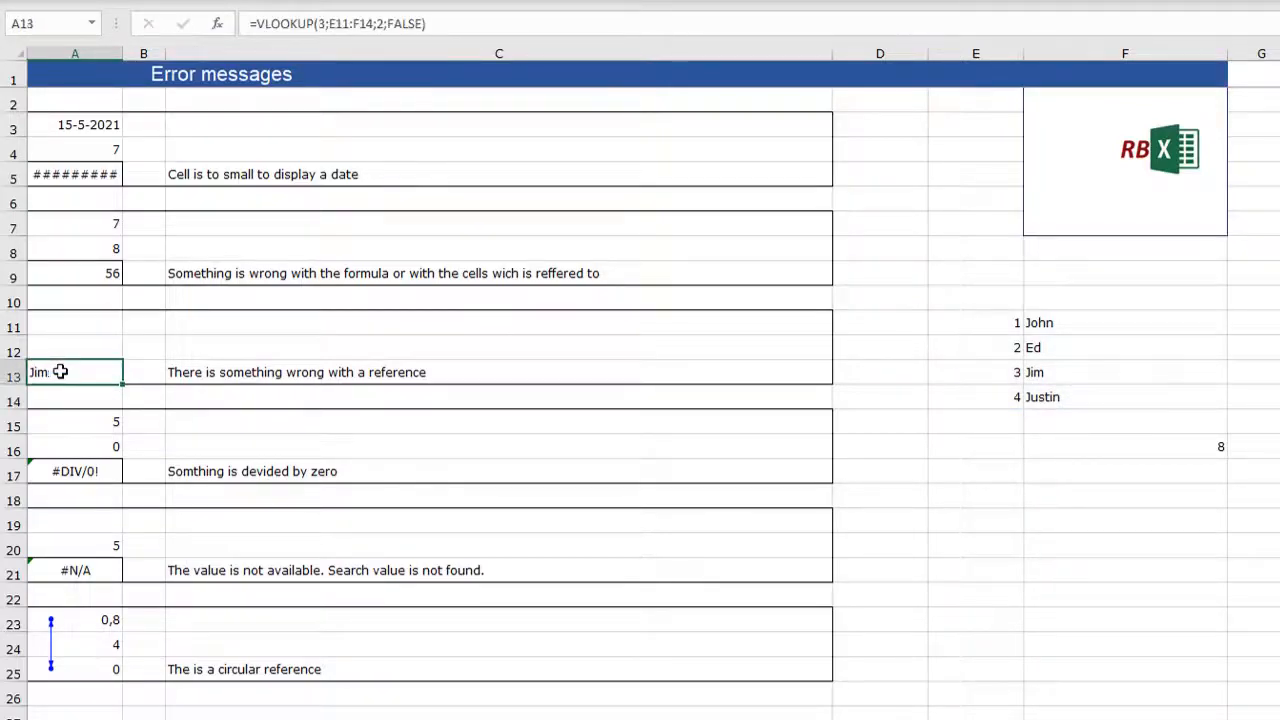
click(399, 20)
key(BackSpace)
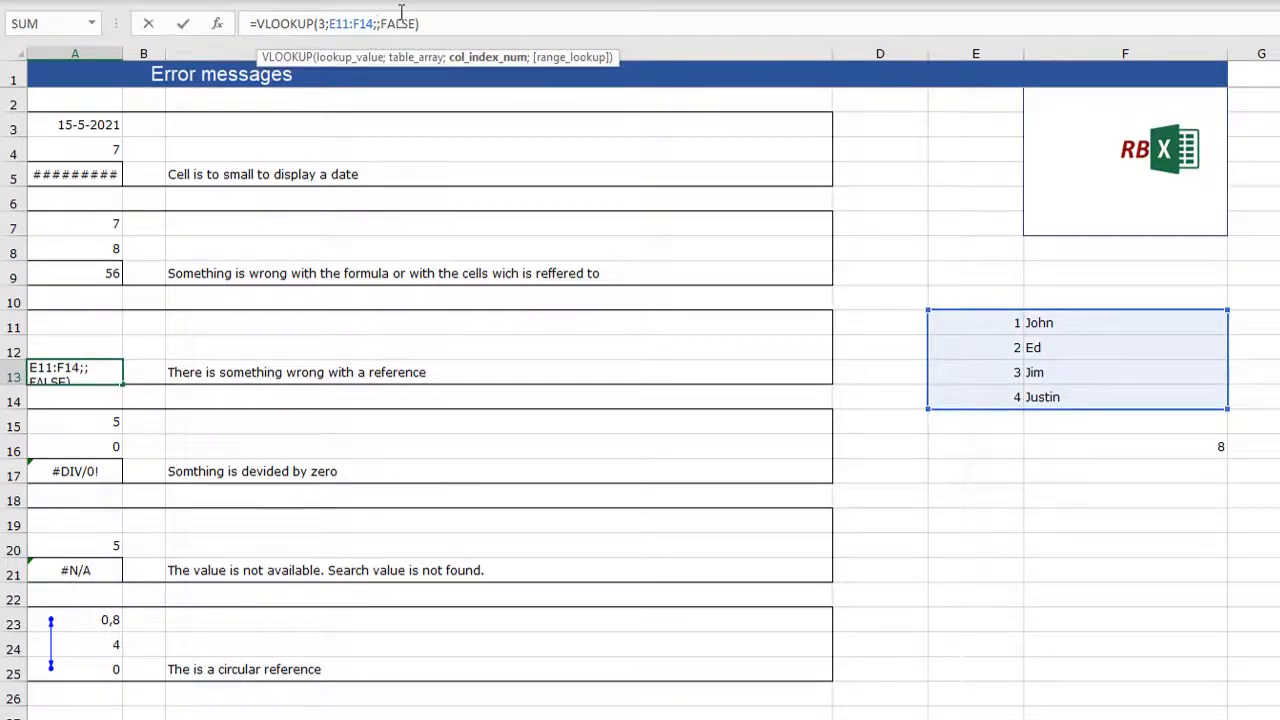
text(3)
key(Return)
Extend the table range of the VLOOKUP formula in A13 to E11:G14
click(85, 362)
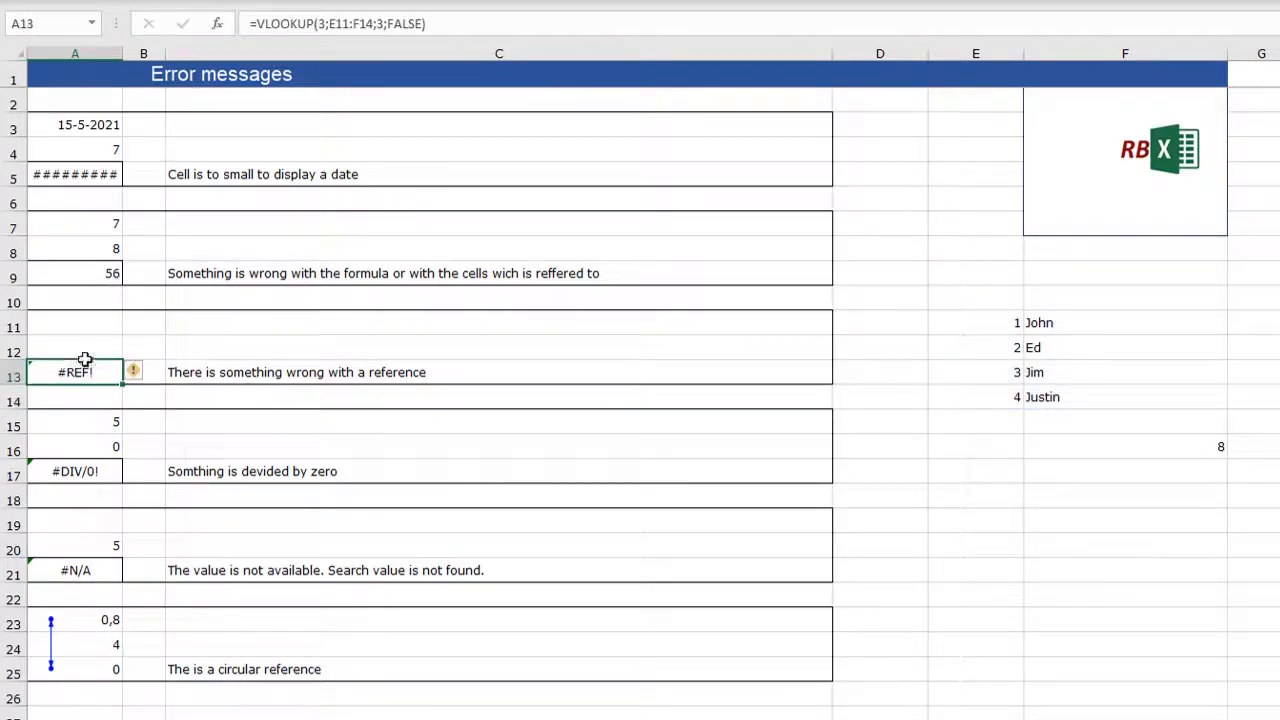
click(368, 22)
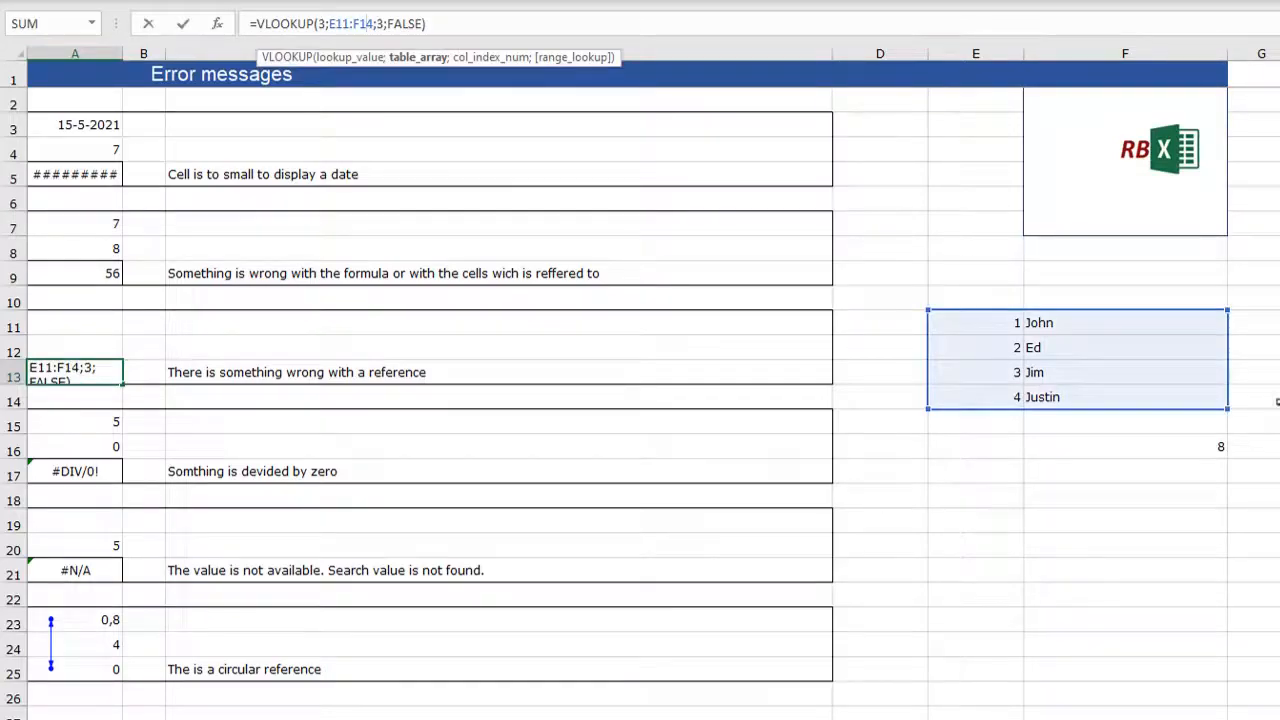
drag(1227, 407, 1279, 404)
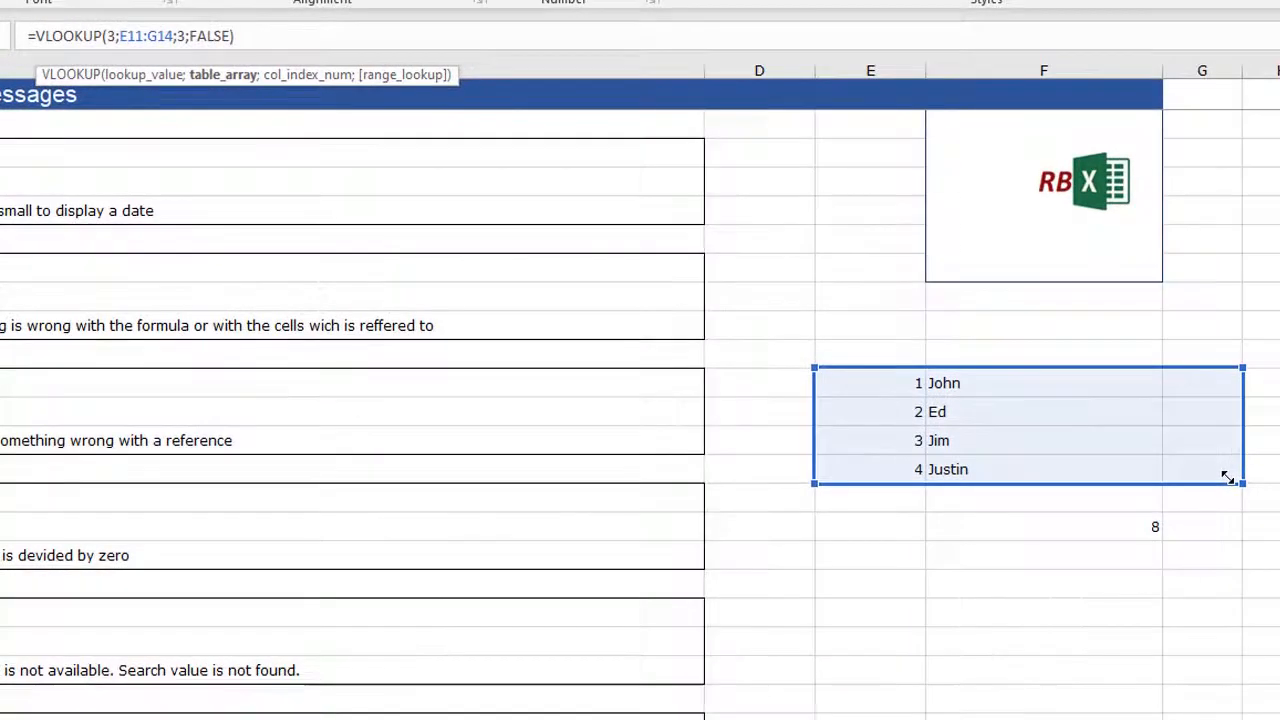
key(Return)
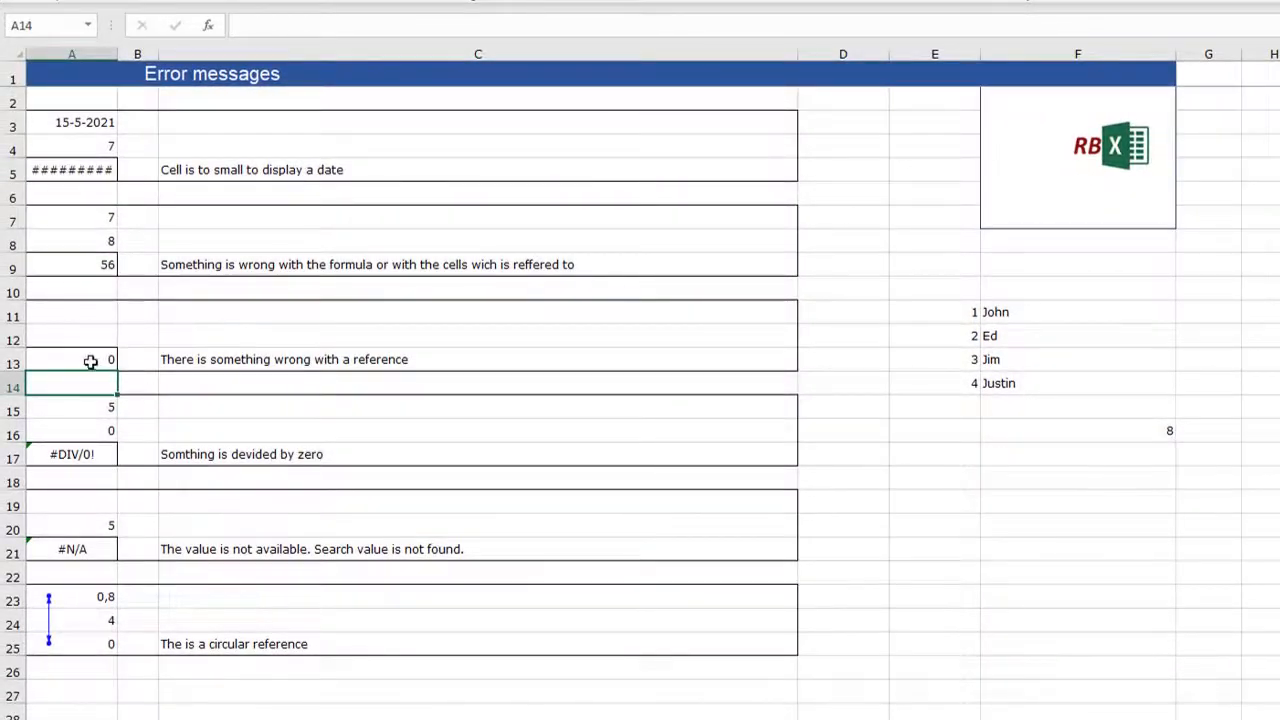
click(90, 361)
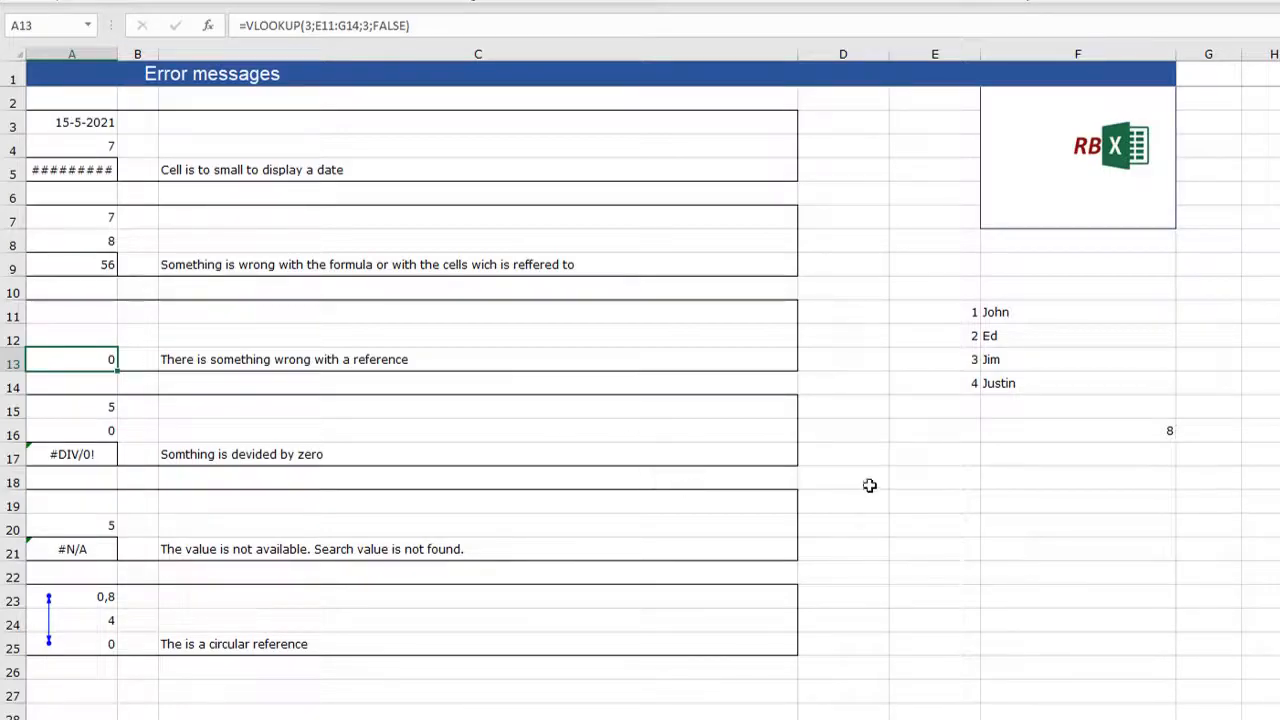
Check which cell F16 refers to, and copy its relative-reference formula to D16
click(1048, 430)
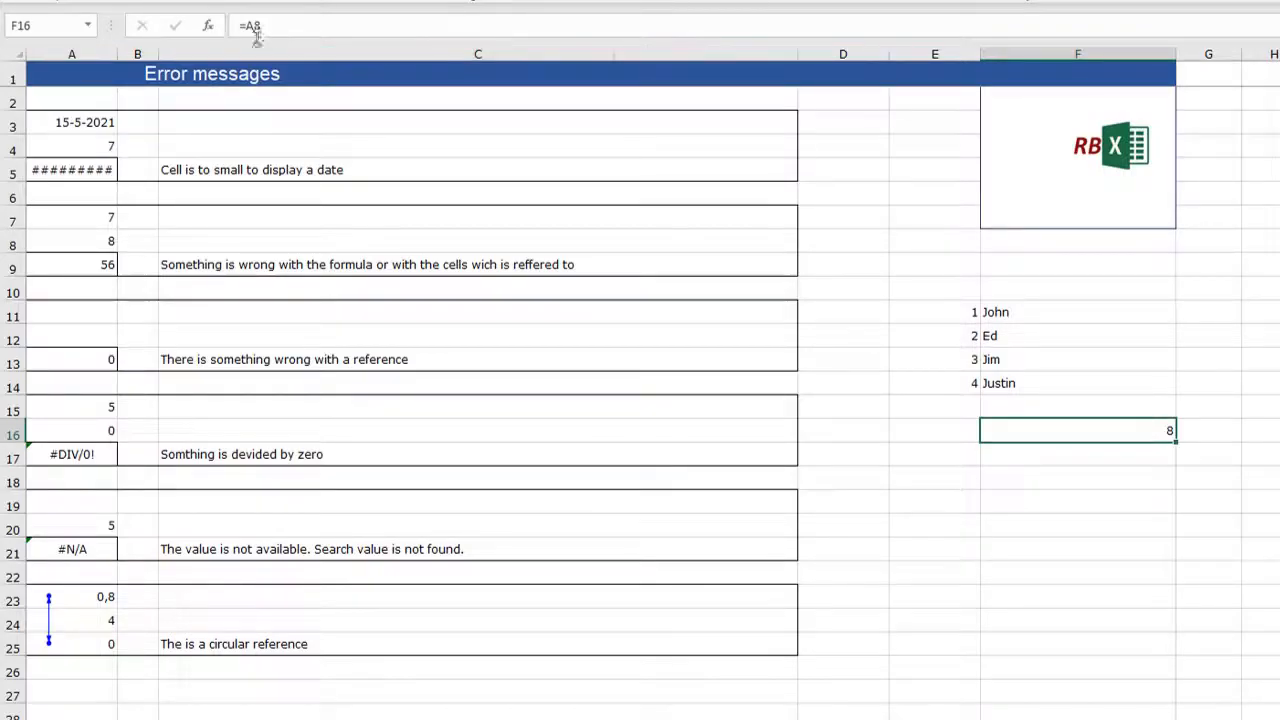
click(66, 242)
click(1106, 431)
key(ctrl+c)
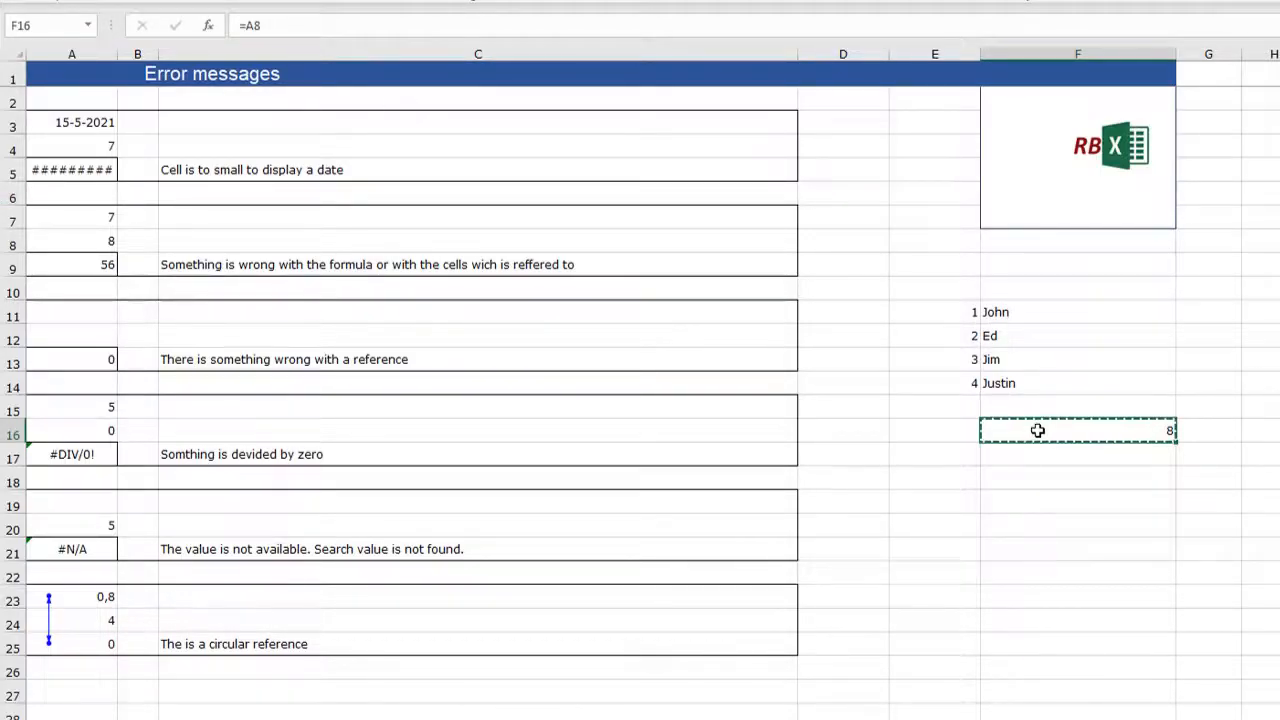
click(841, 430)
click(830, 500)
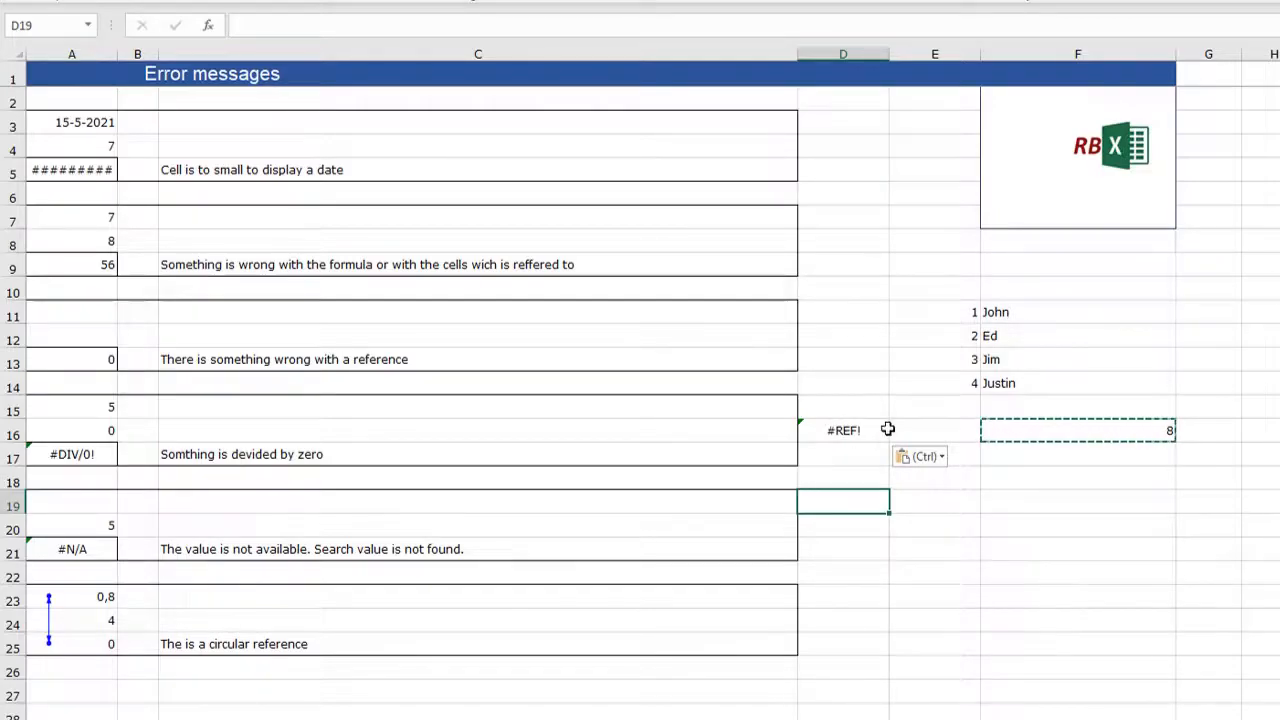
key(Escape)
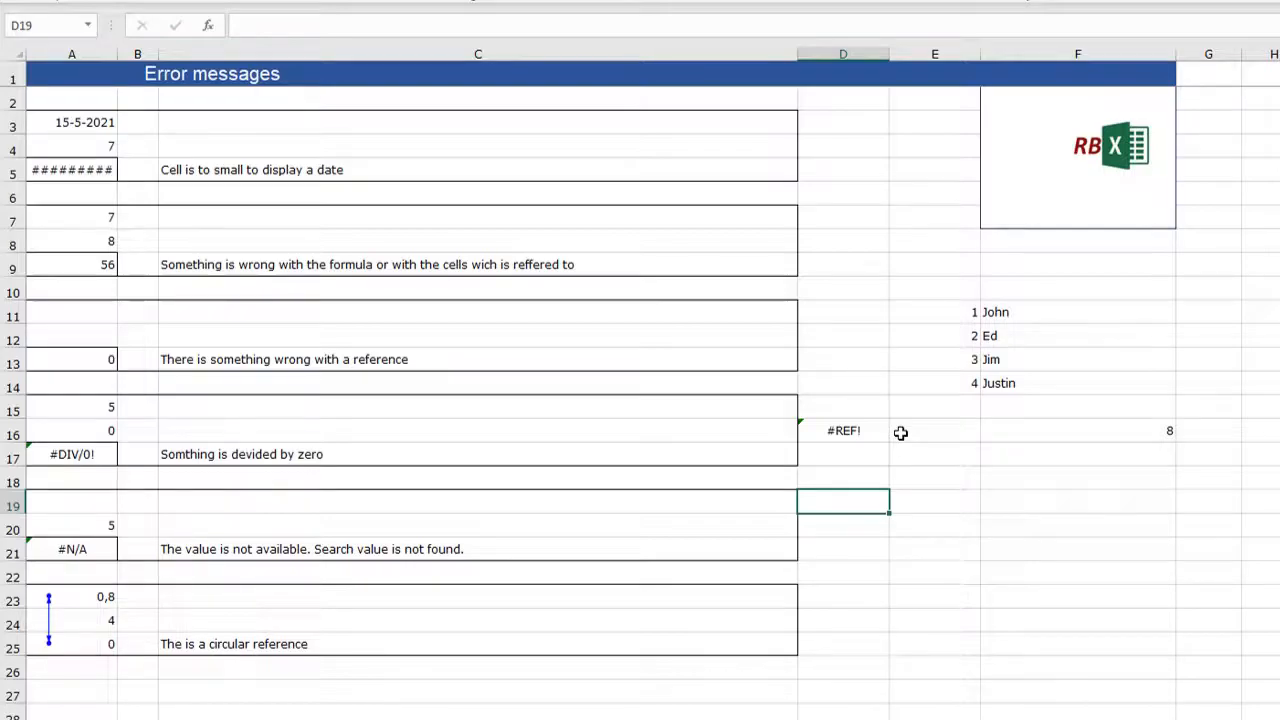
Compare the formulas in F16 and D16, and make the reference in F16 absolute as =$A$8
click(1017, 431)
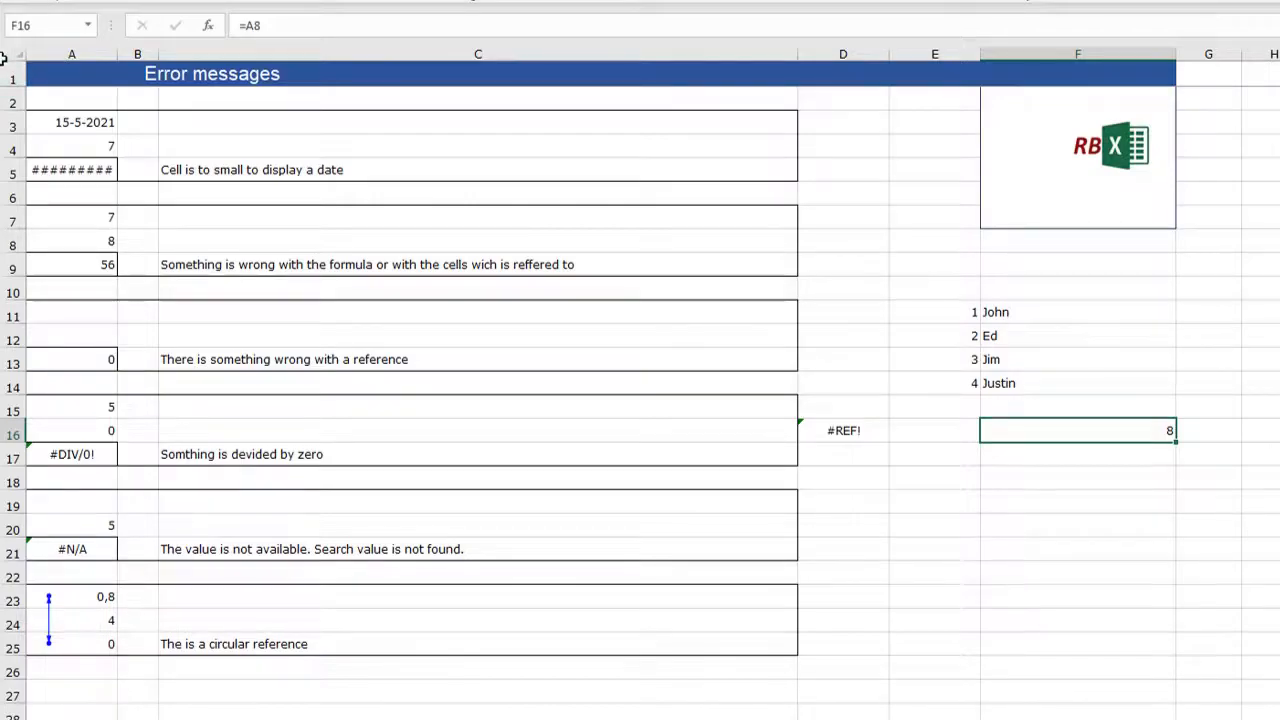
click(849, 428)
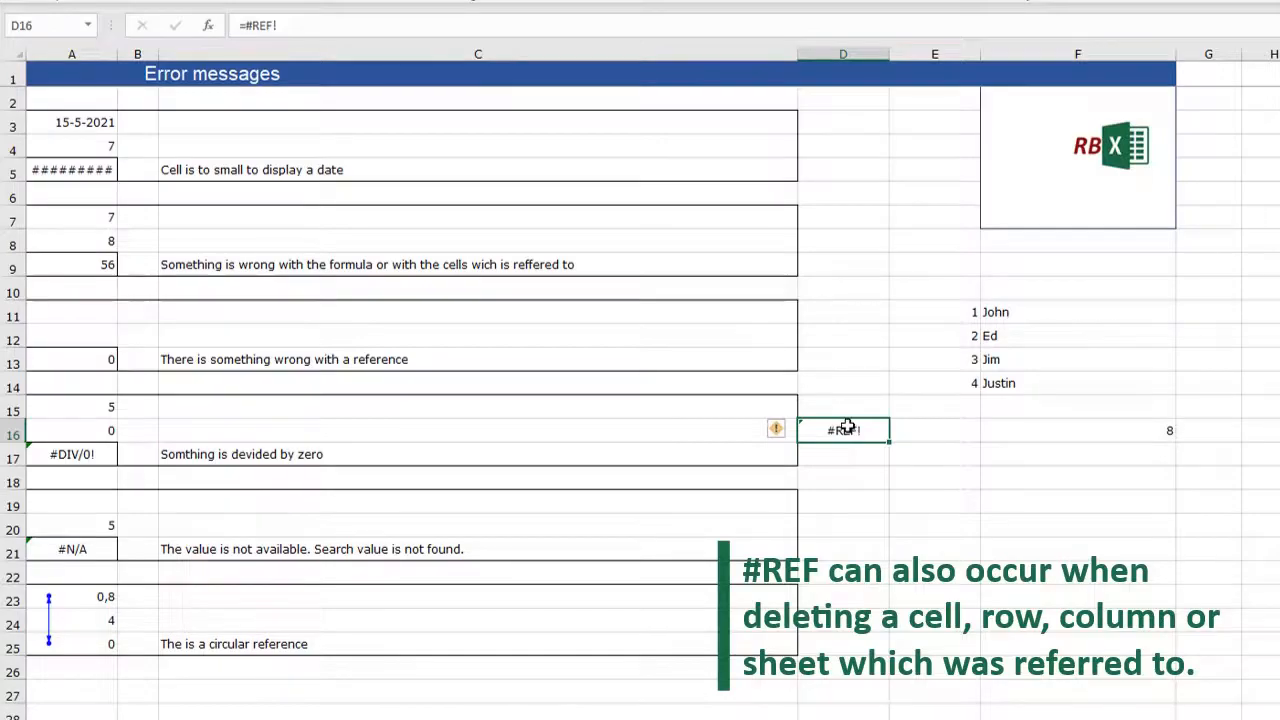
click(1015, 429)
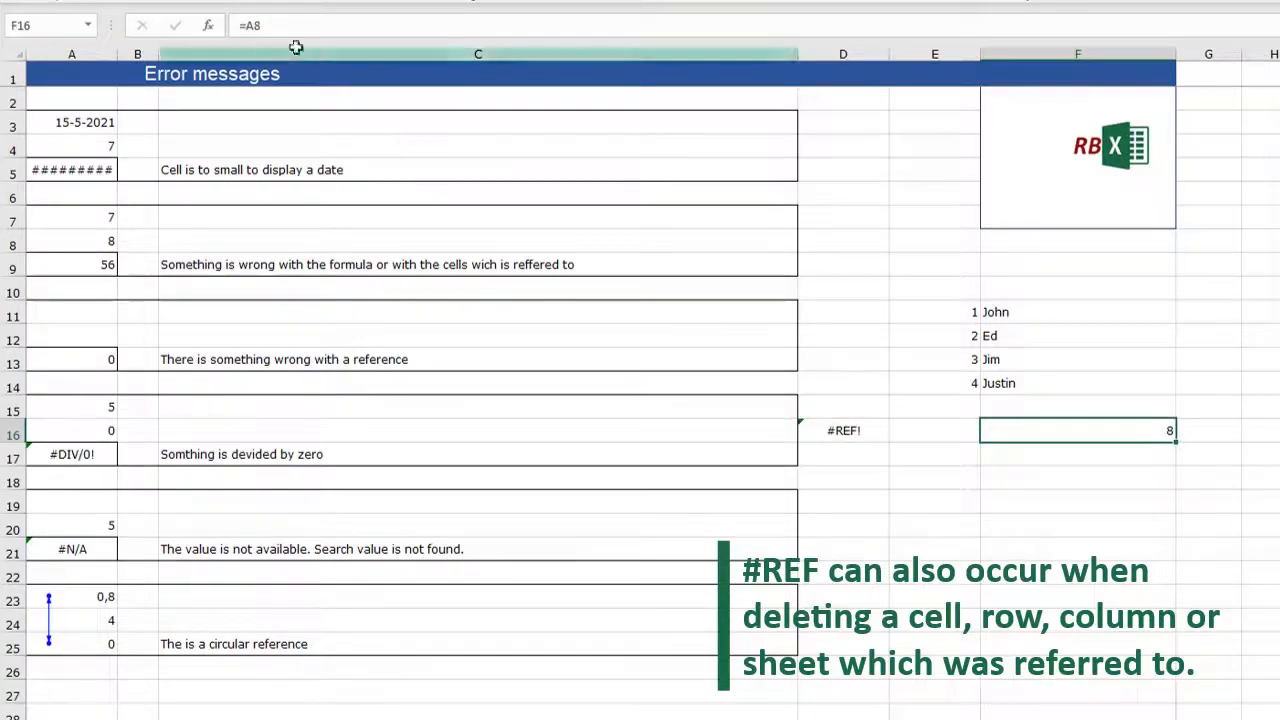
click(270, 25)
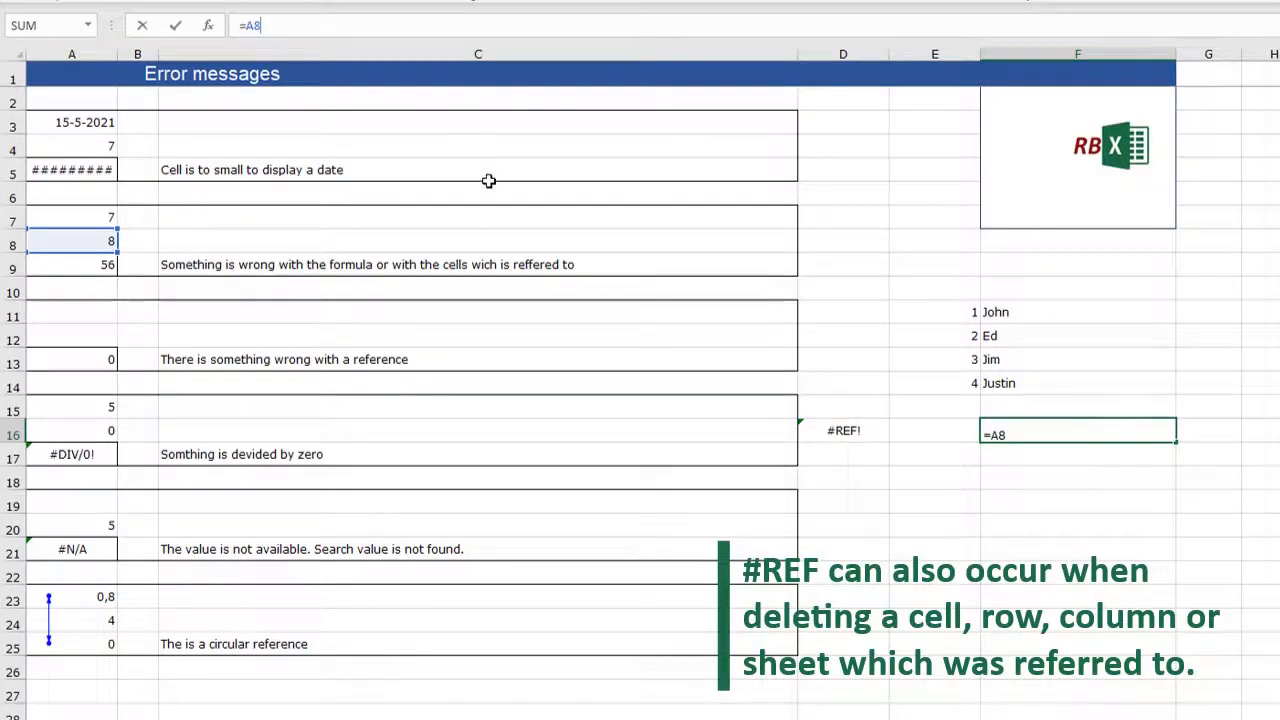
key(F4)
key(Return)
Copy the absolute formula from F16 over D16, and check the pasted formula and its source cell A8
key(Up)
key(ctrl+c)
click(846, 428)
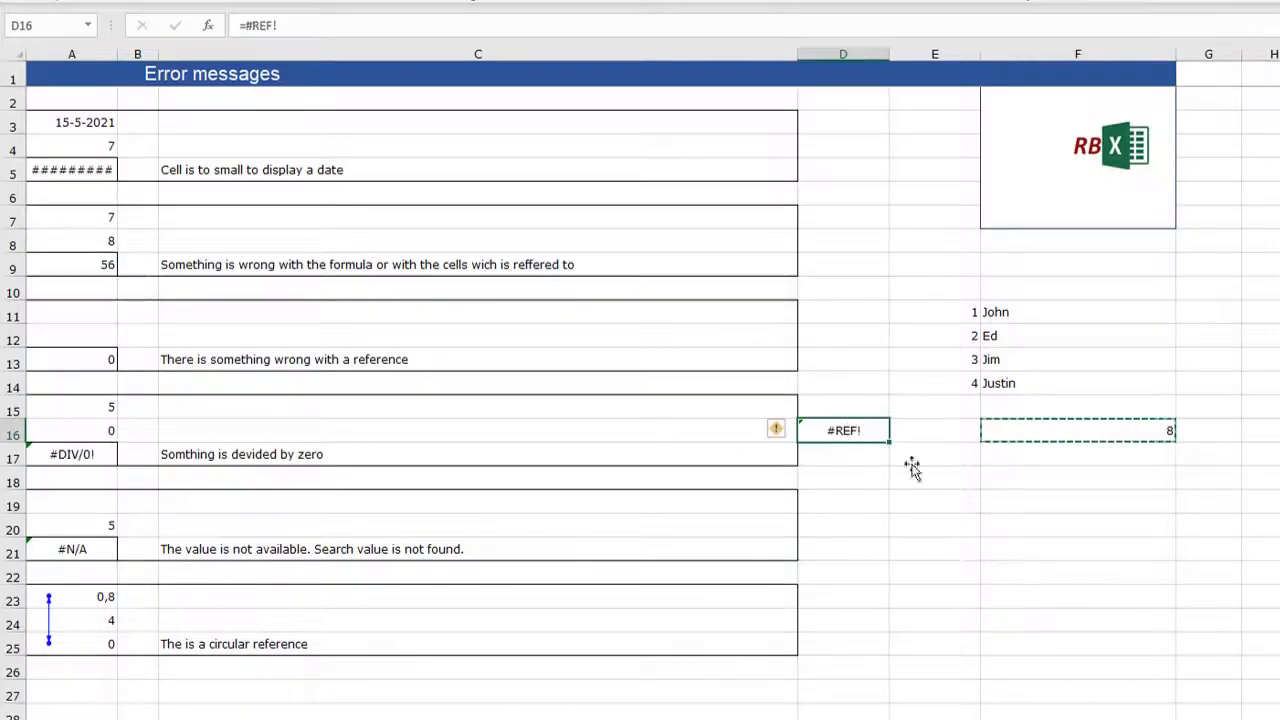
key(ctrl+v)
click(995, 545)
key(Escape)
click(866, 430)
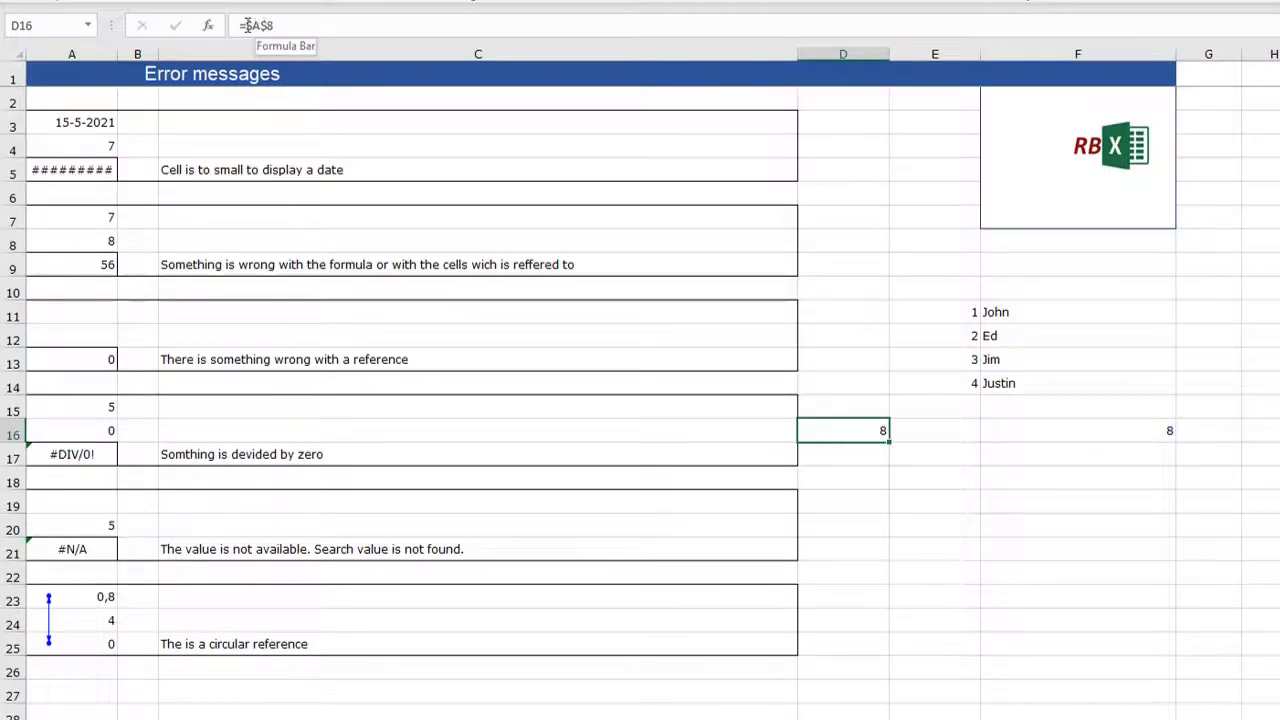
click(90, 240)
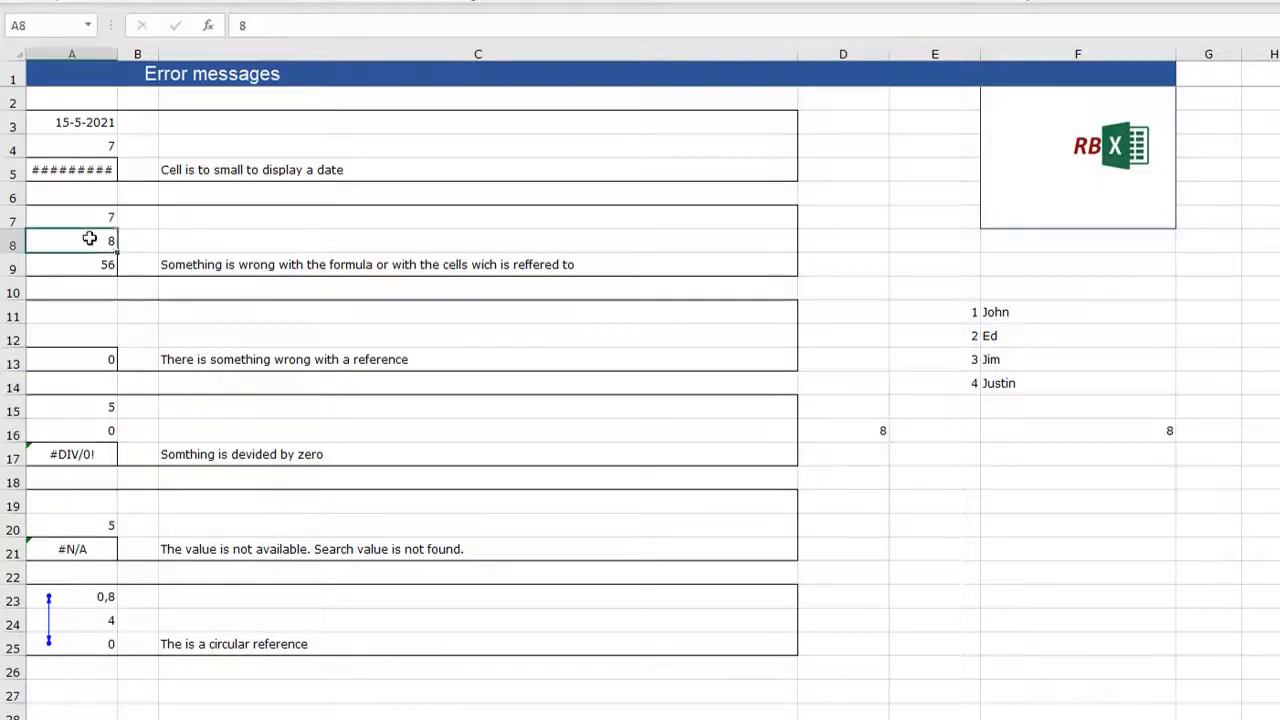
Check the formulas in D16 and A13
click(876, 436)
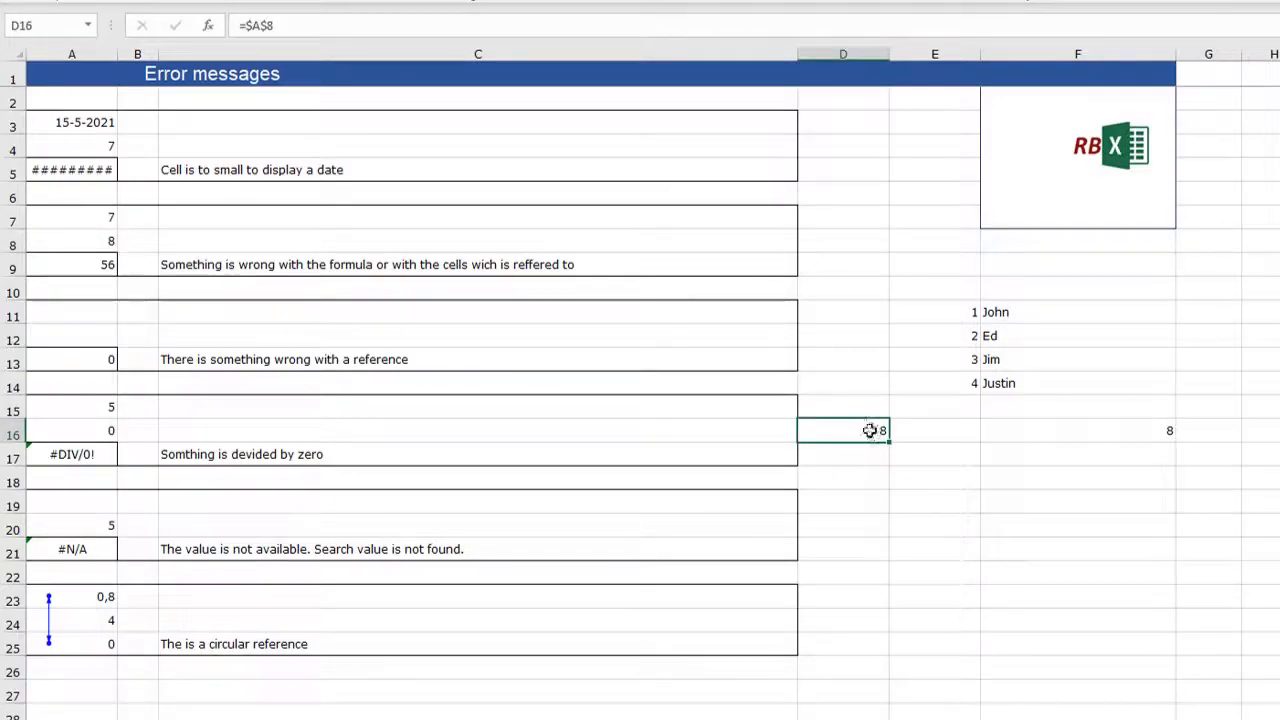
click(70, 358)
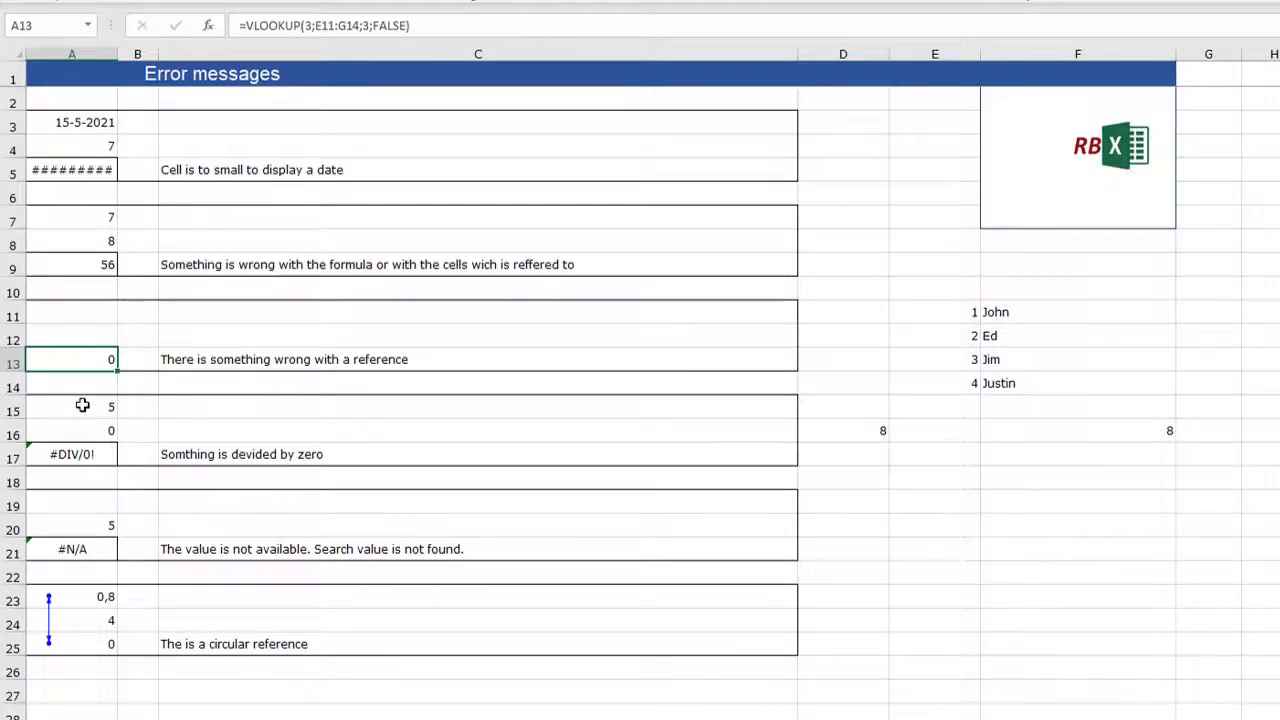
Check which cells the division formula in A17 refers to, and set the divisor in A16 to 2
click(79, 454)
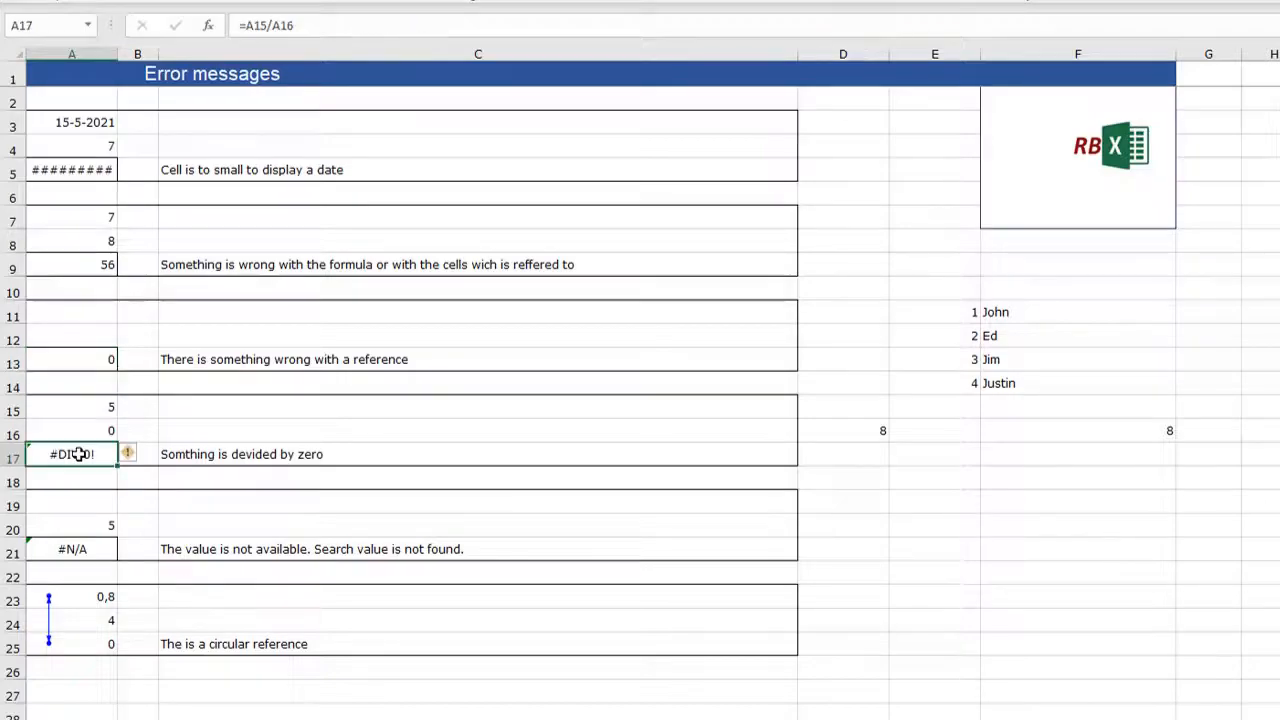
click(311, 24)
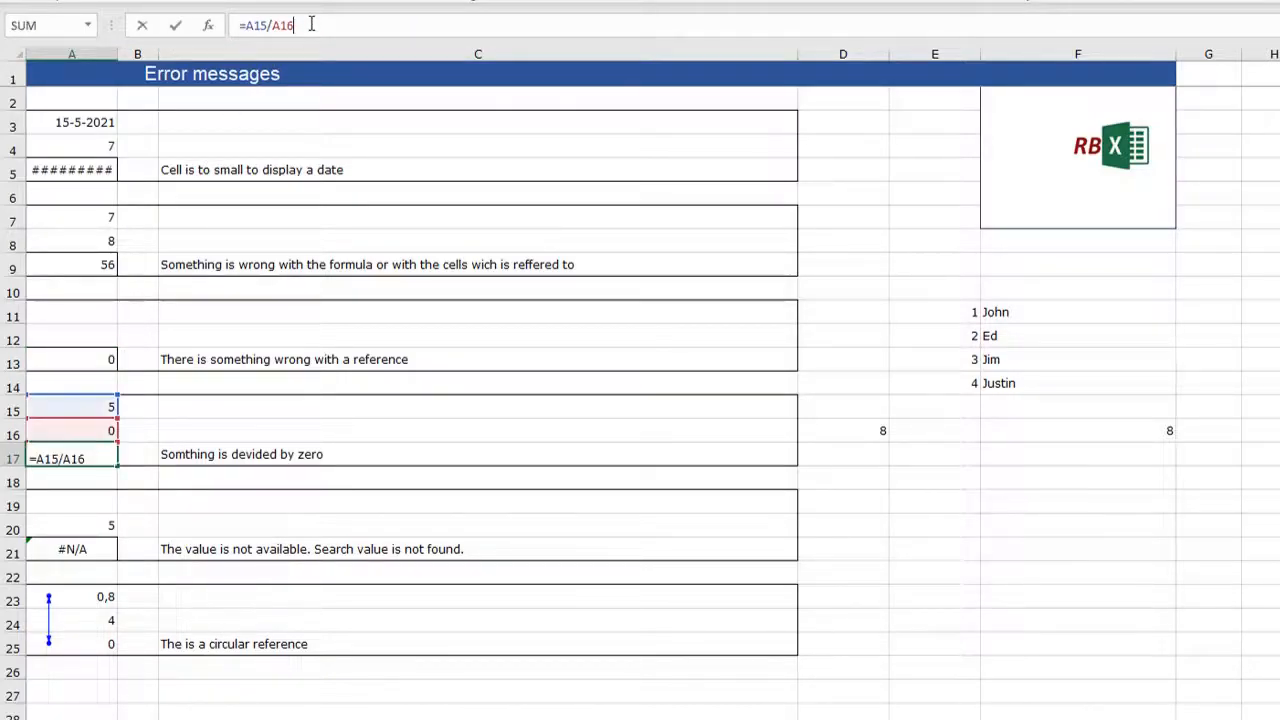
key(Return)
click(78, 429)
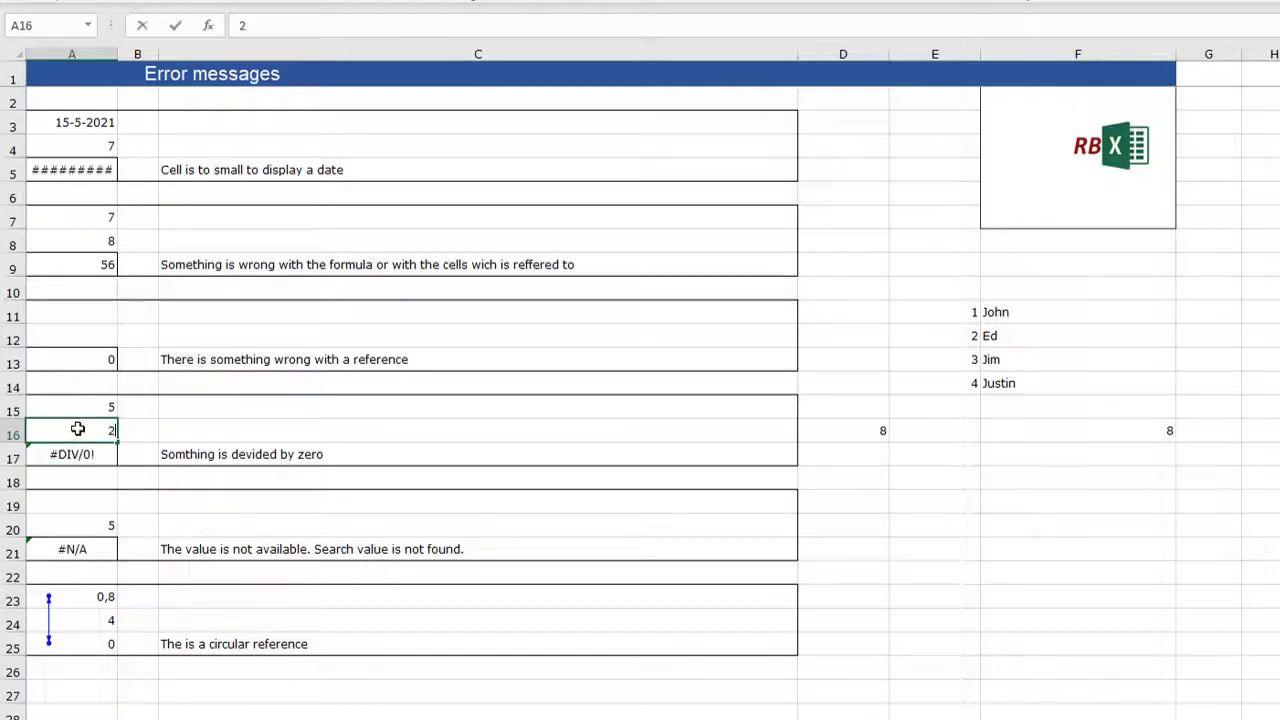
key(Return)
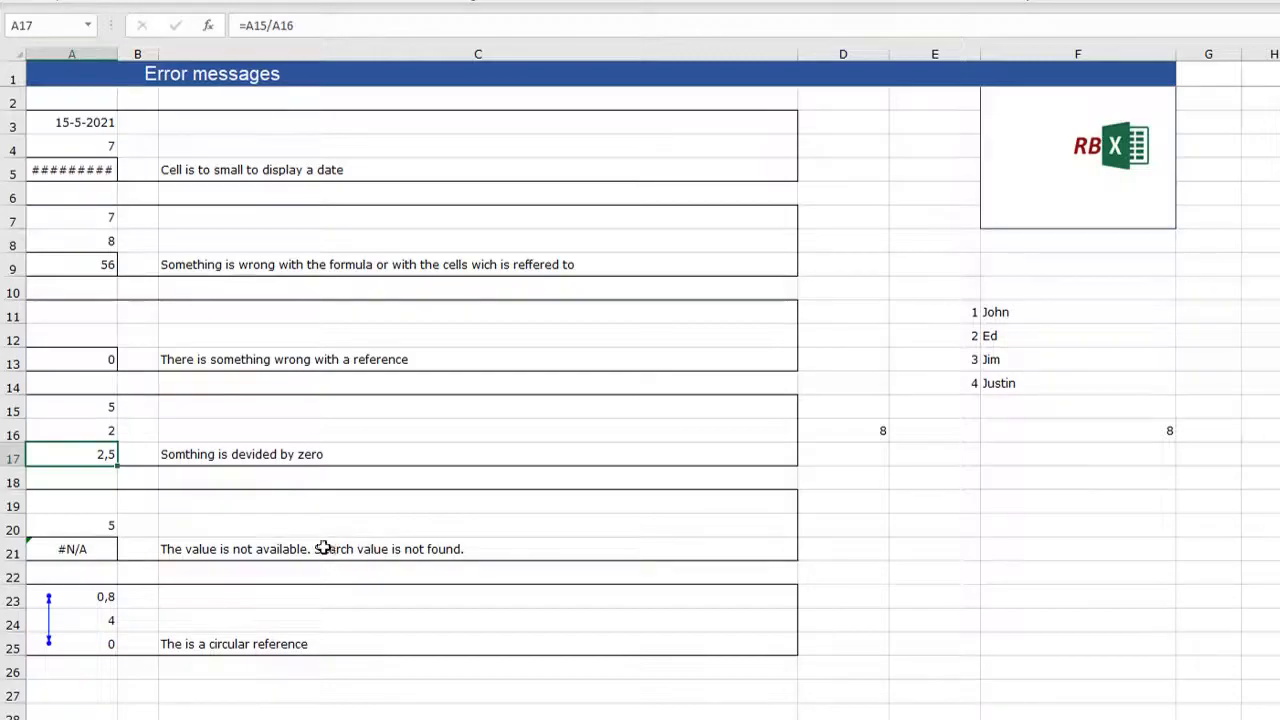
Check the lookup range of the VLOOKUP formula in A21, and set the search value in A20 to 3
click(90, 549)
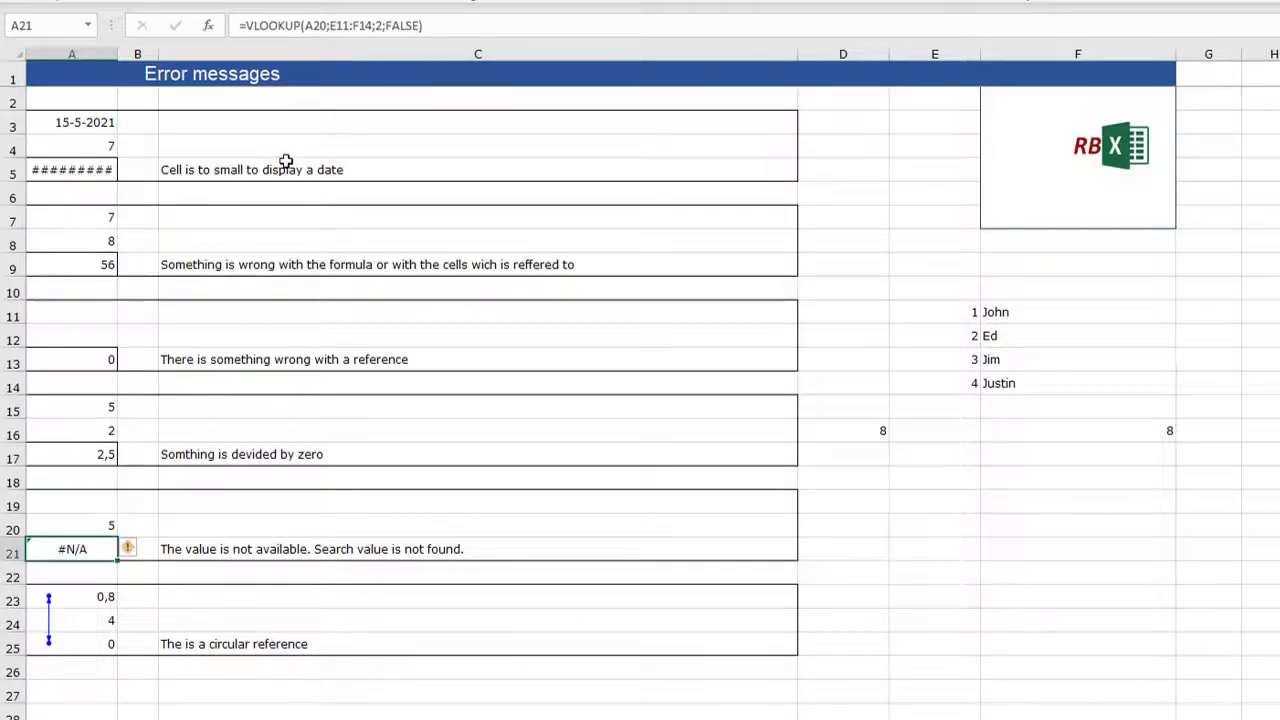
click(352, 25)
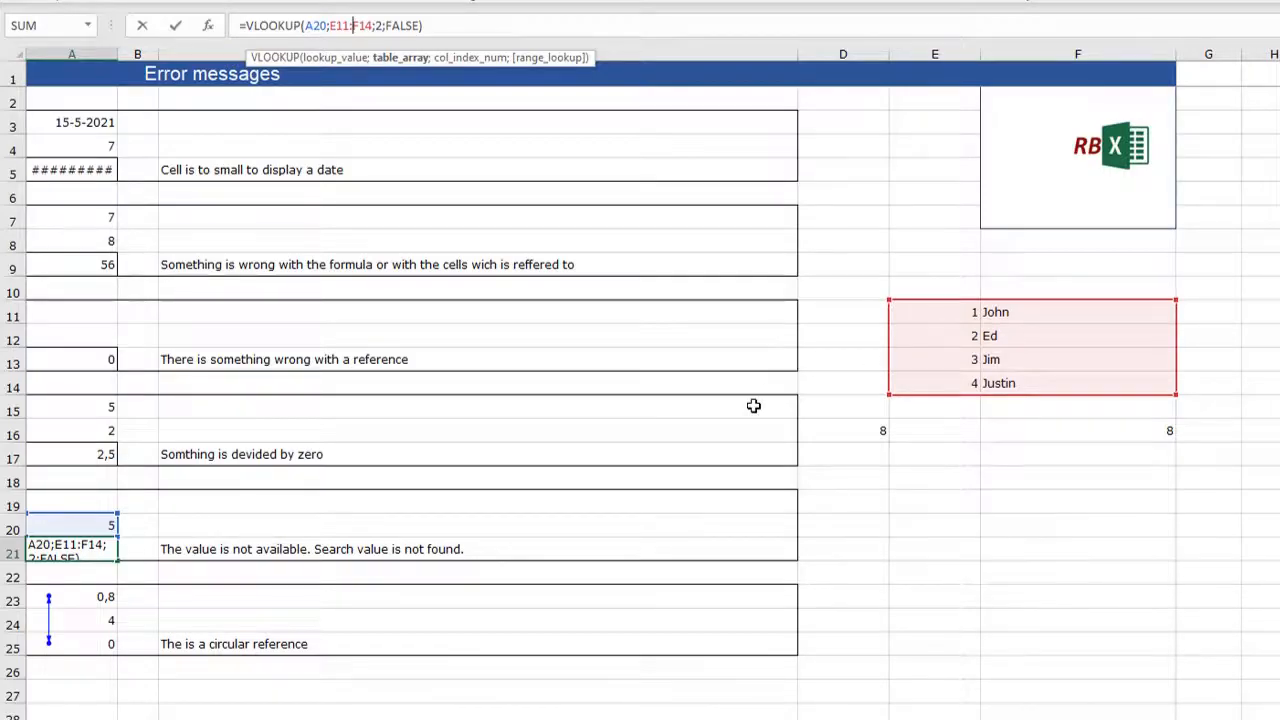
key(Return)
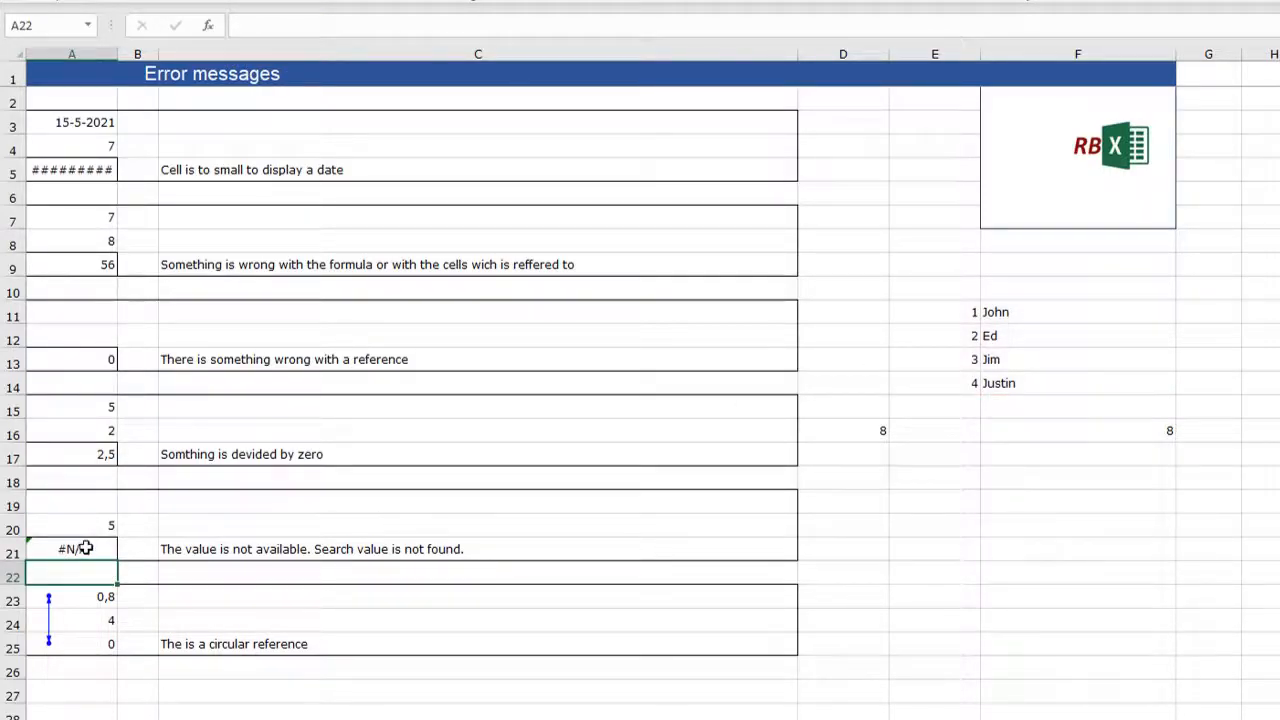
click(87, 525)
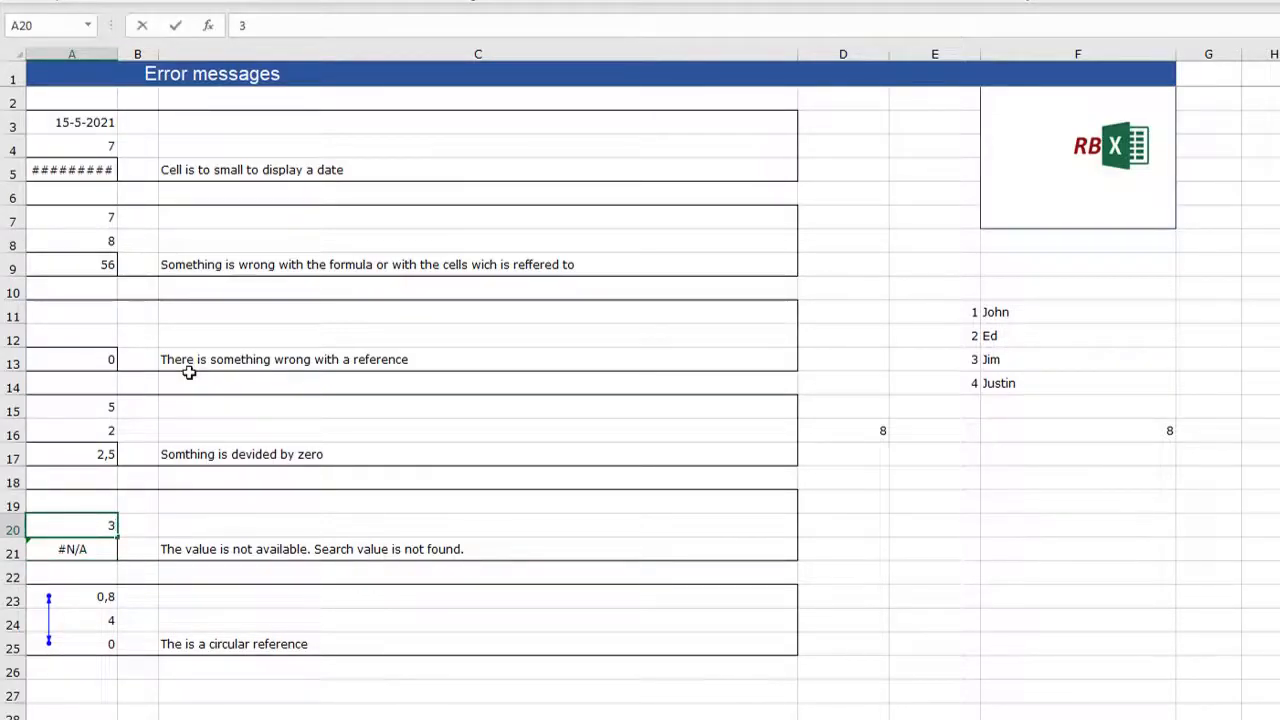
key(Return)
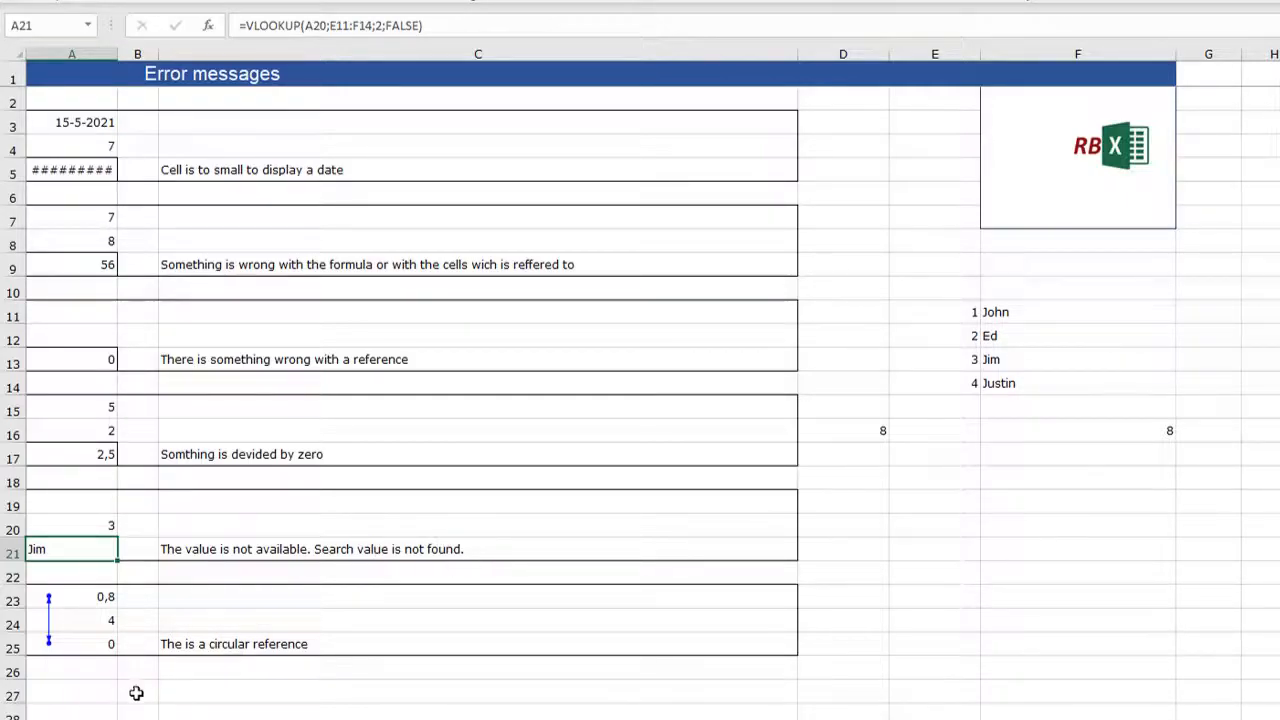
Examine the formulas in A23 and A25 and the cells they refer to, to trace the circular reference
click(75, 644)
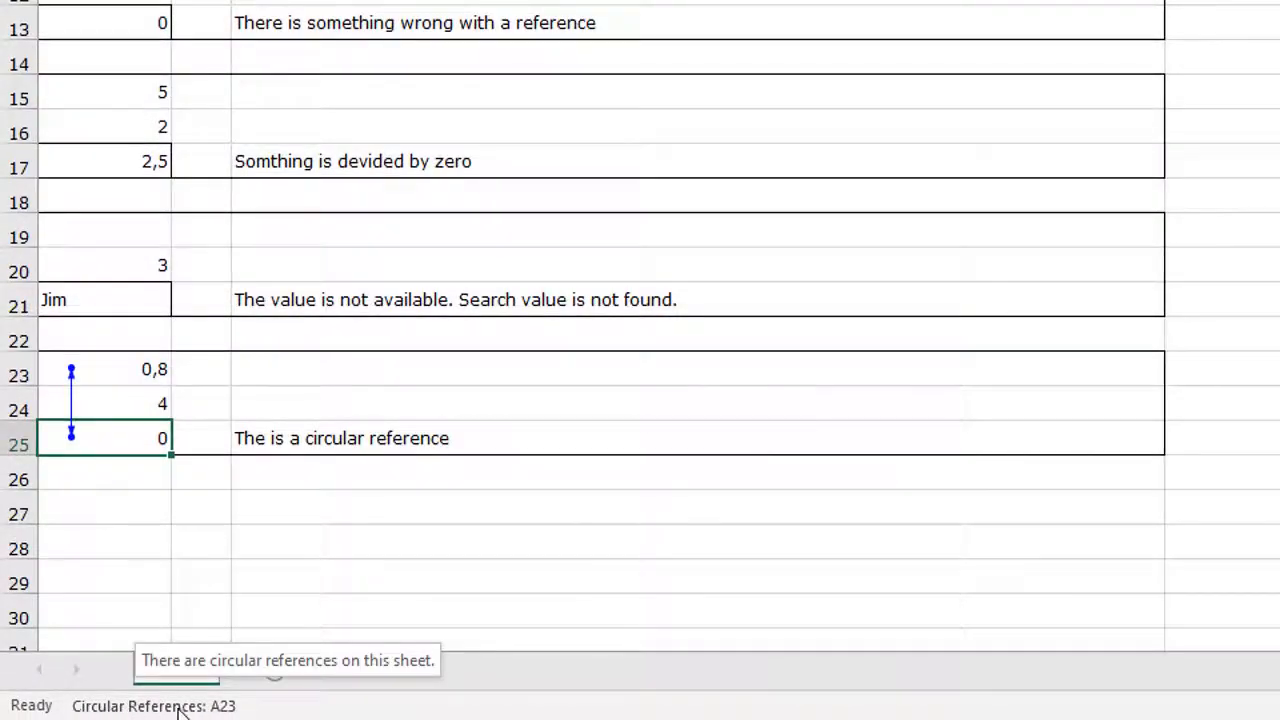
click(128, 368)
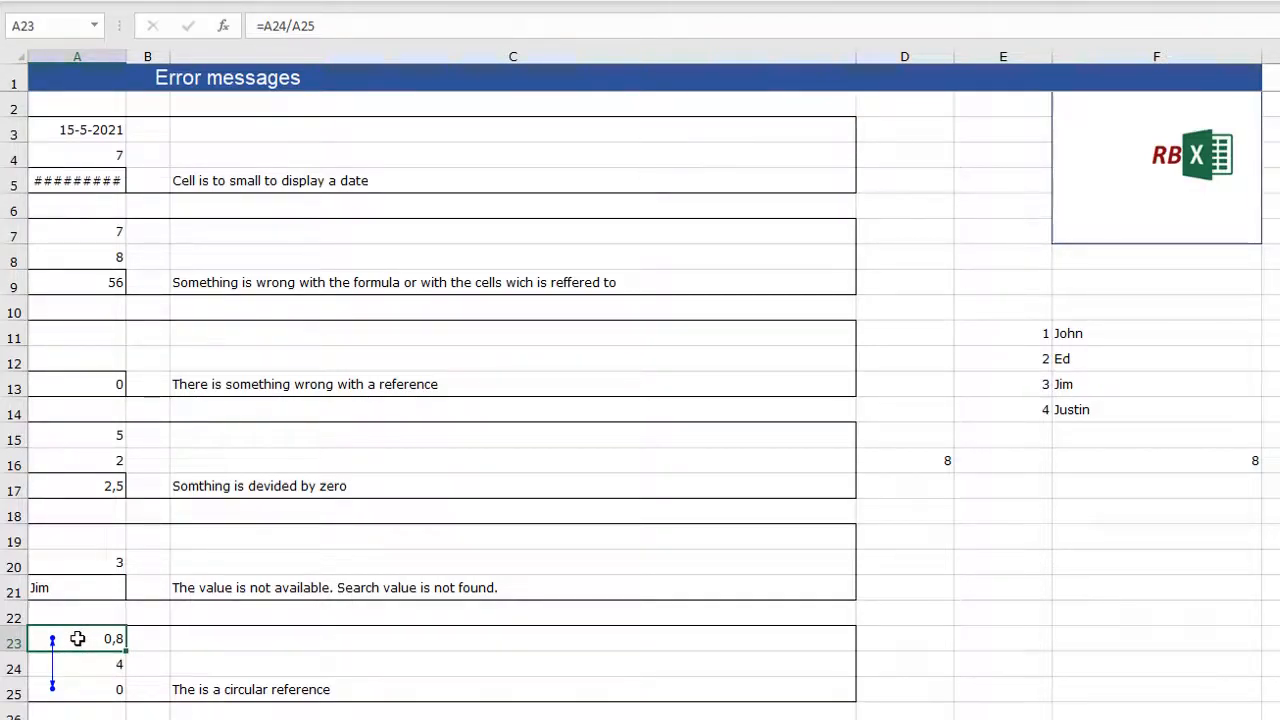
click(346, 25)
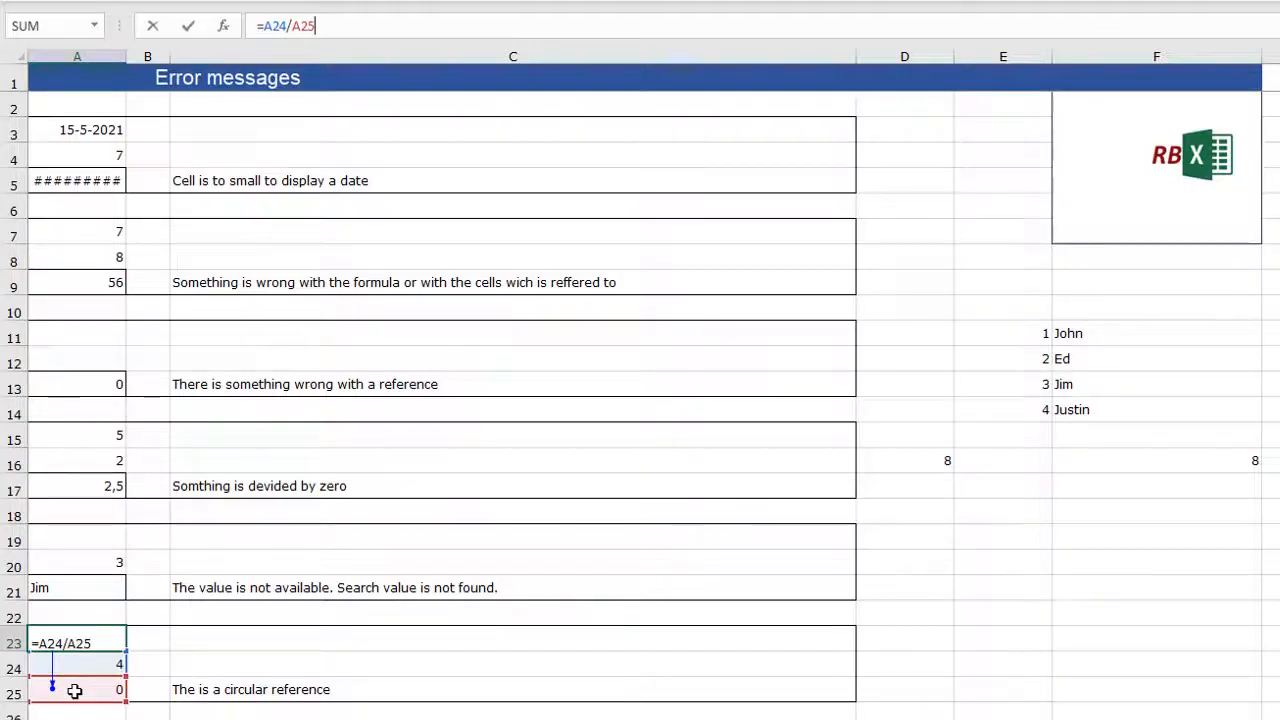
key(Return)
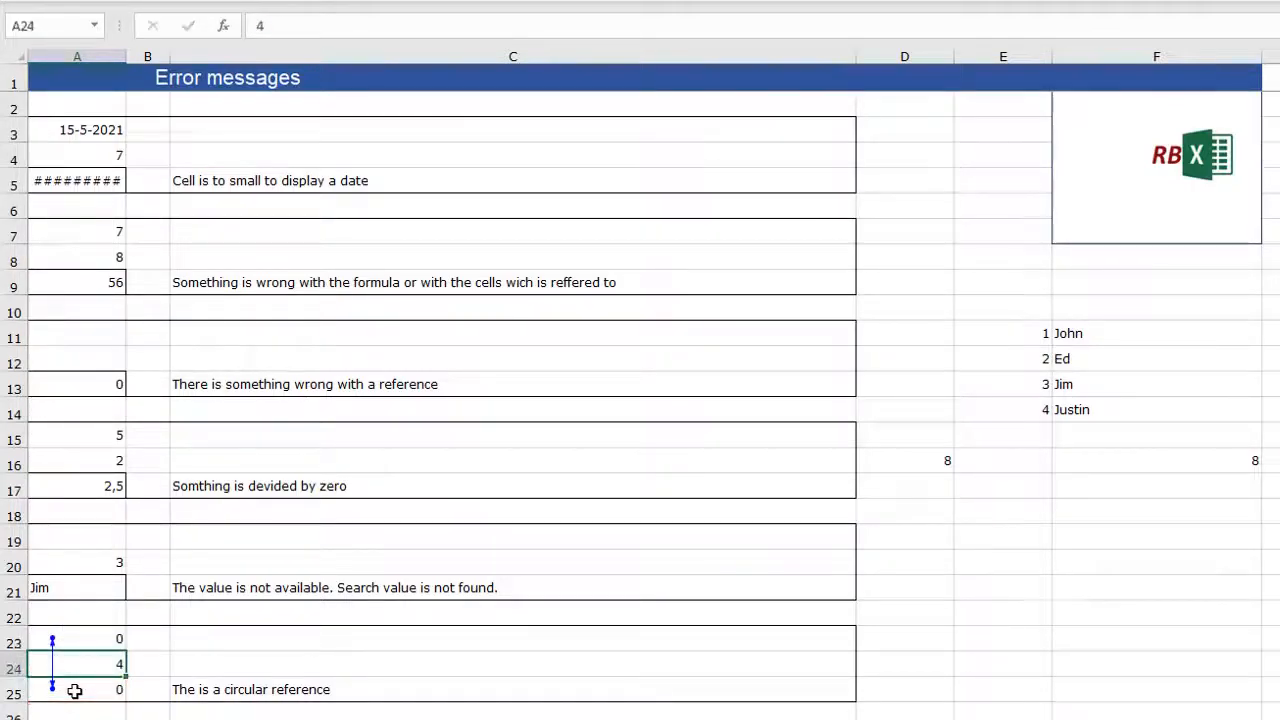
click(74, 690)
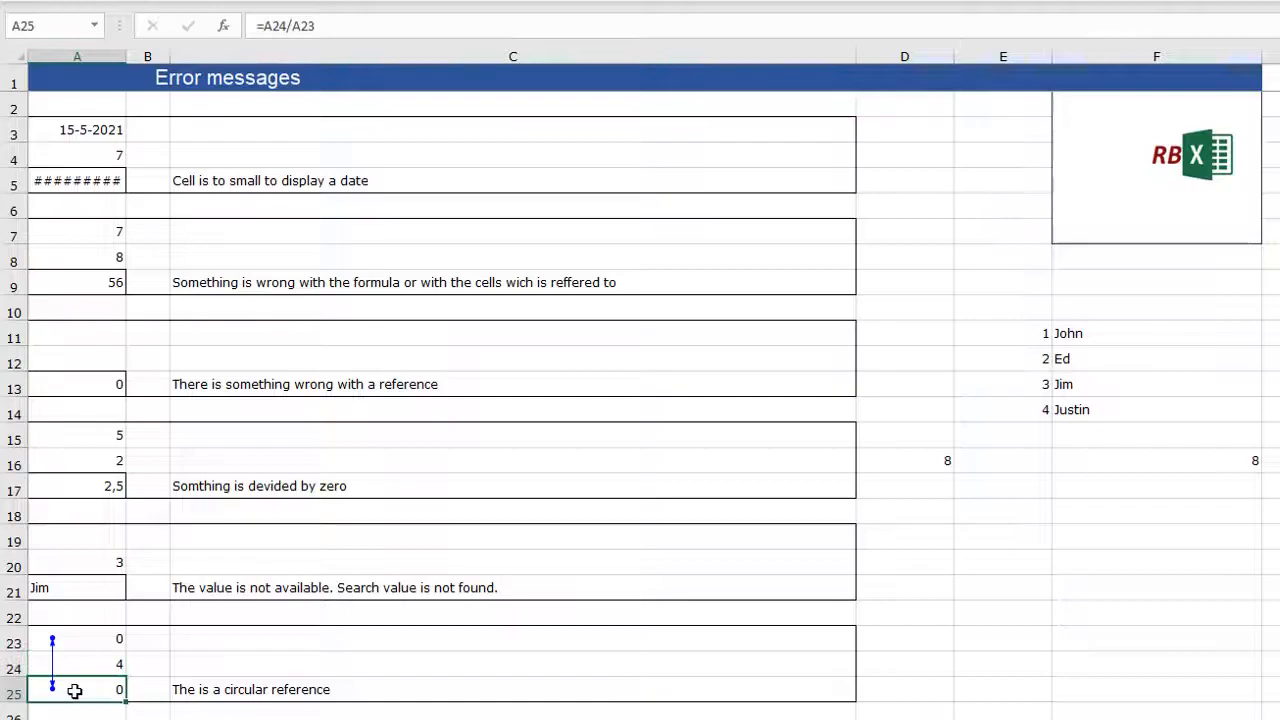
click(342, 27)
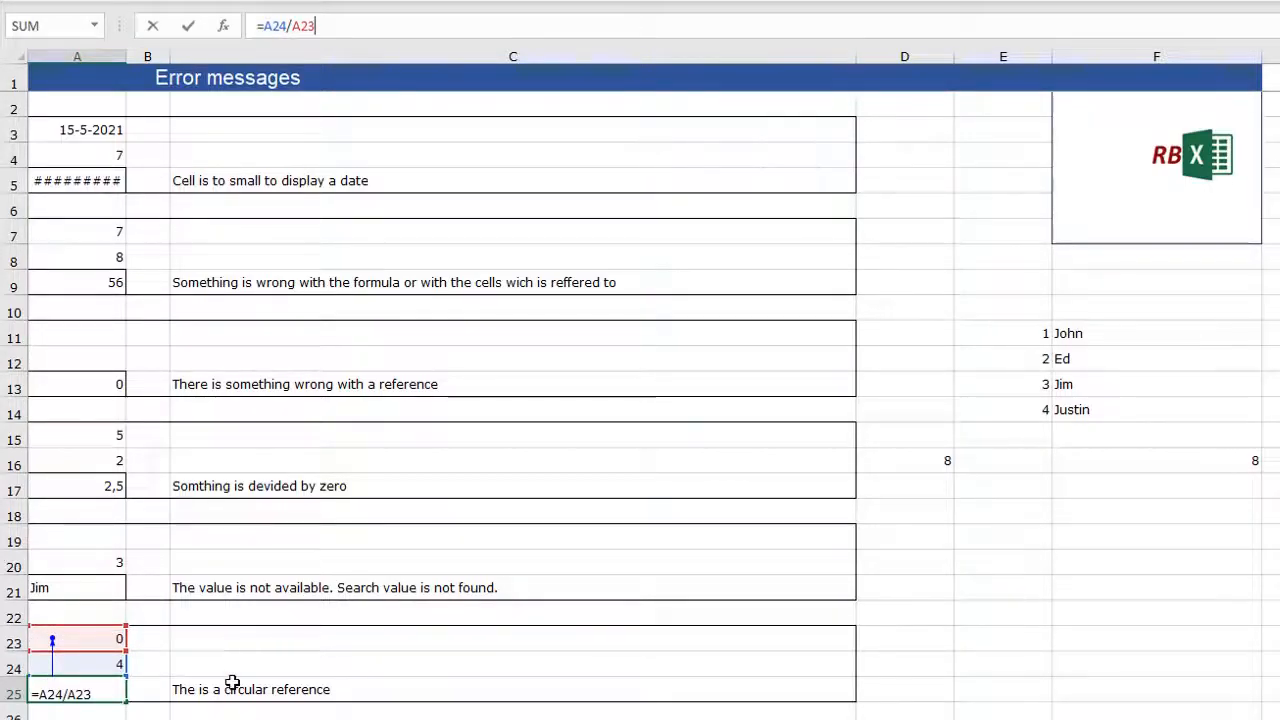
key(Return)
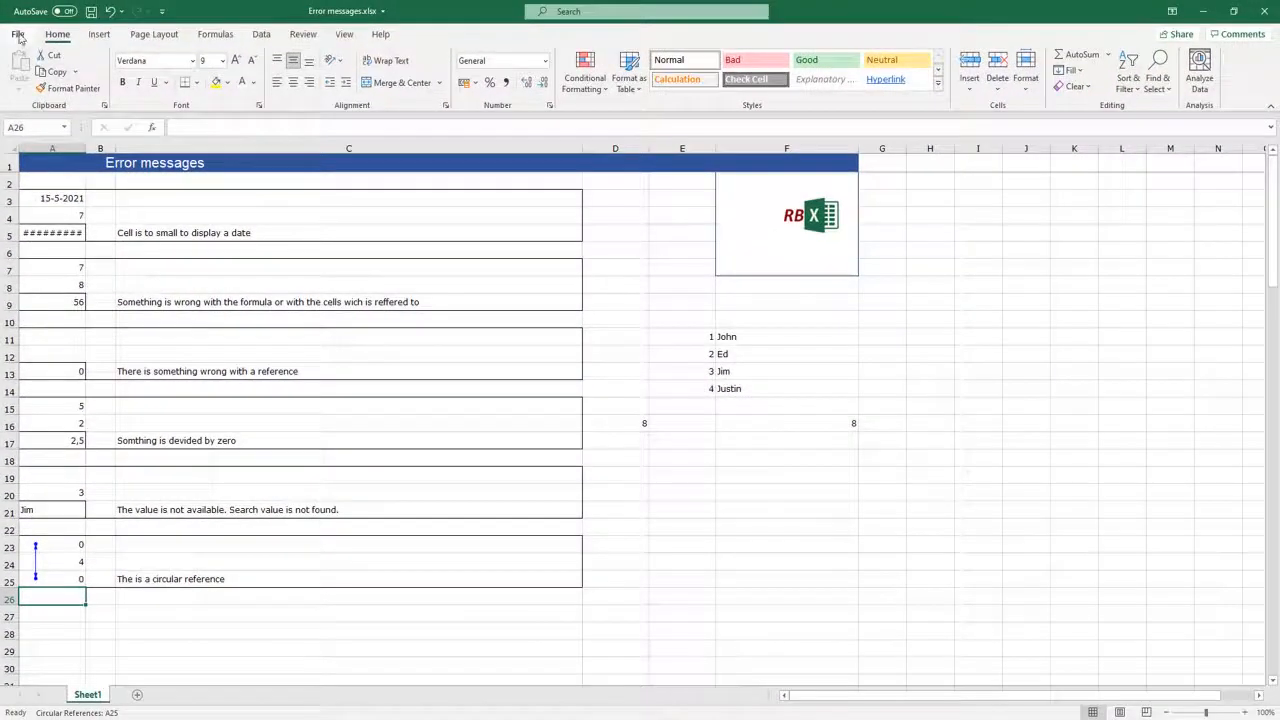
View the iterative calculation settings in the Formulas options, and close the options without changing anything
click(17, 32)
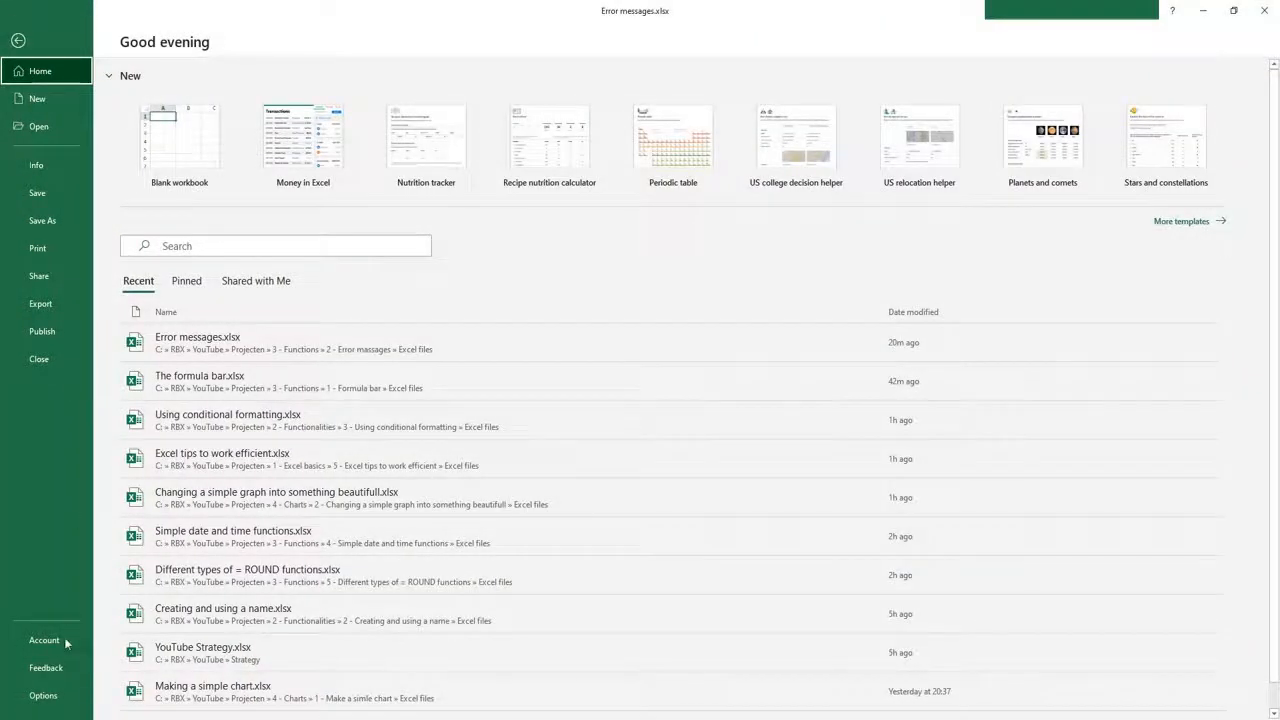
click(42, 694)
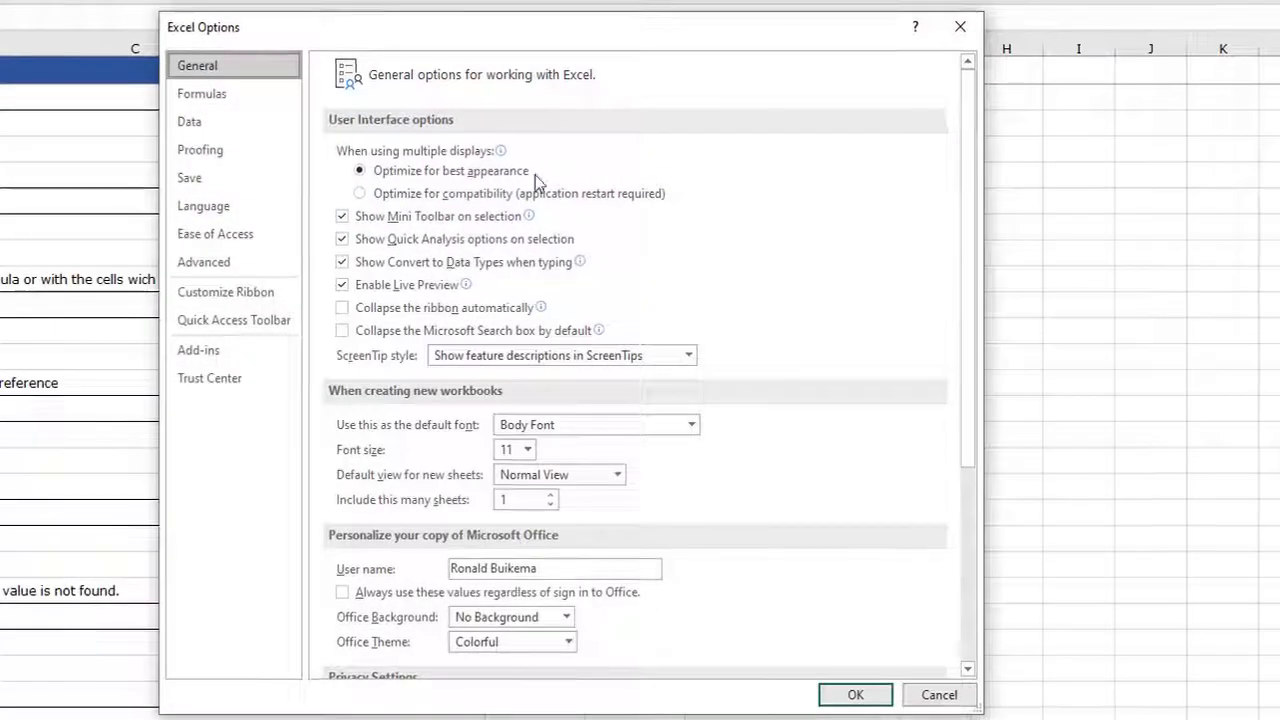
click(227, 100)
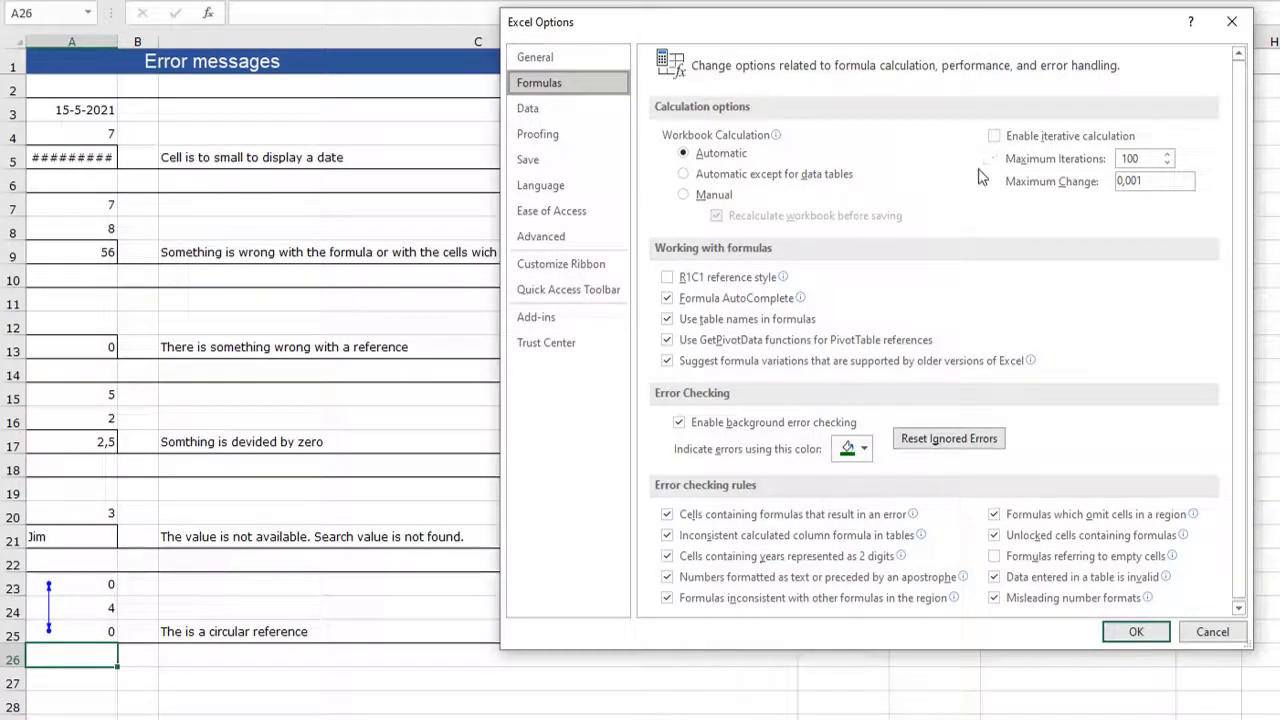
click(1211, 636)
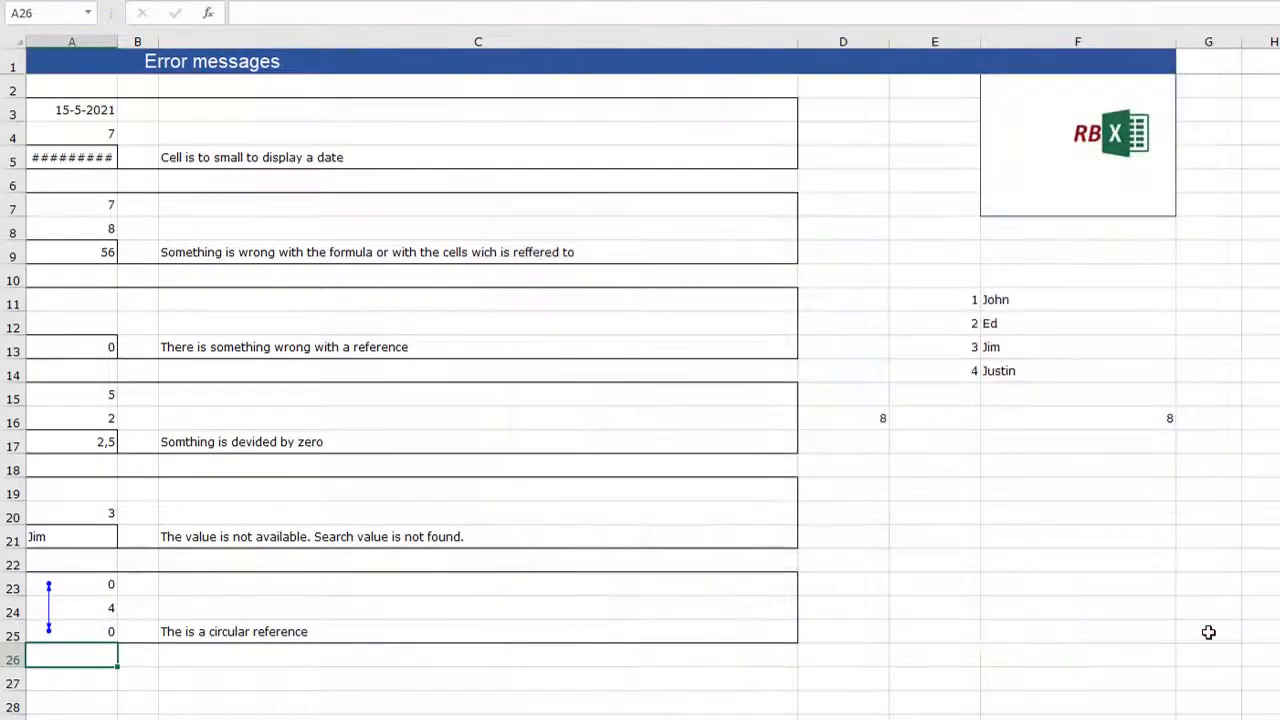